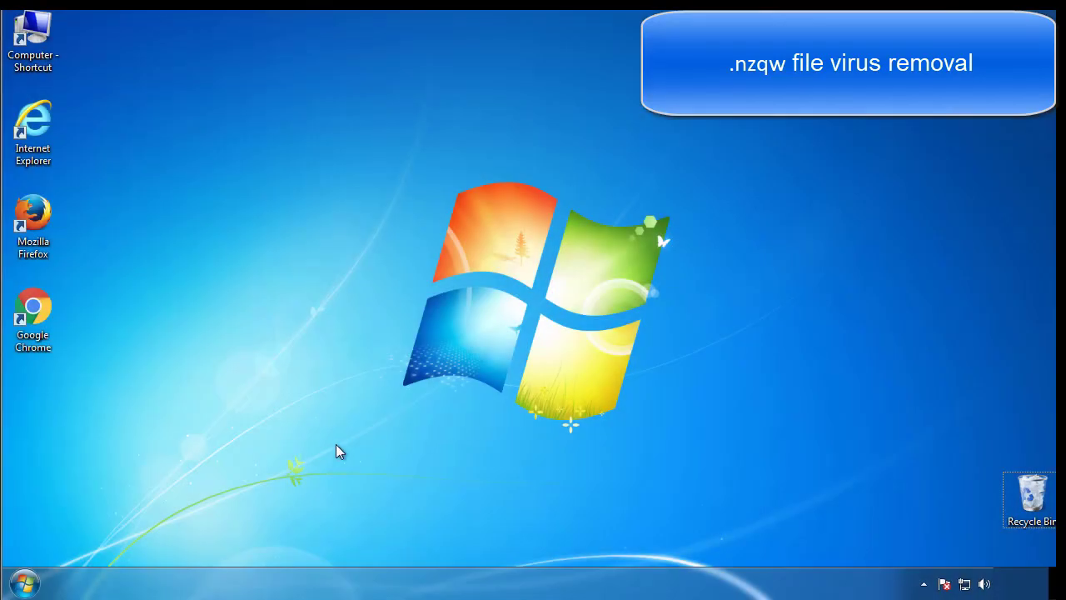
- Launch msconfig and enable Safe boot with the Minimal option on the Boot tab
{"action": "left_click", "coordinate": [25, 583]}
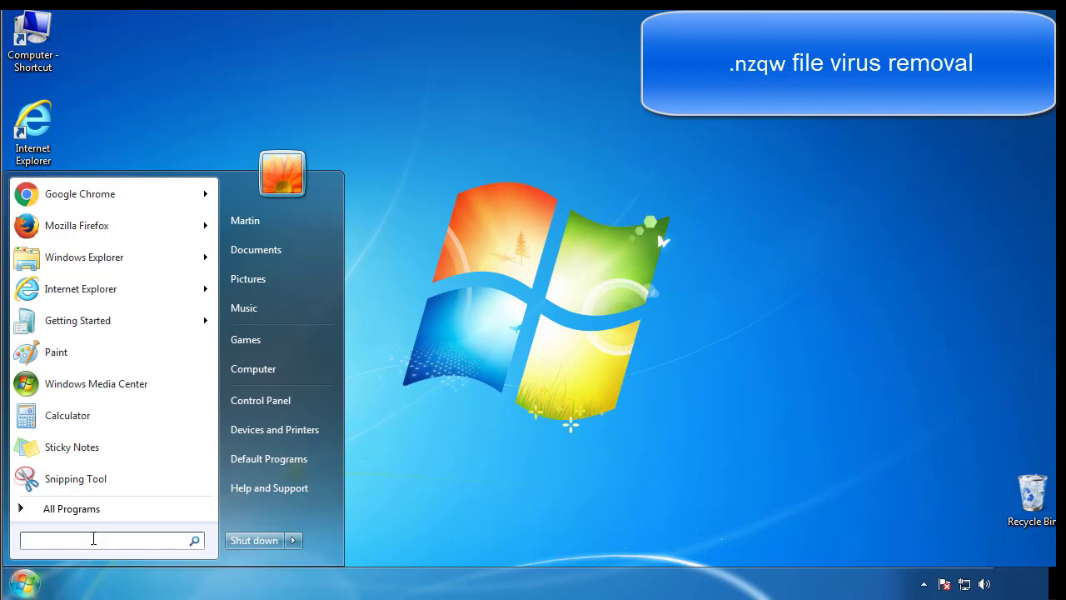
{"action": "type", "text": "msconfig"}
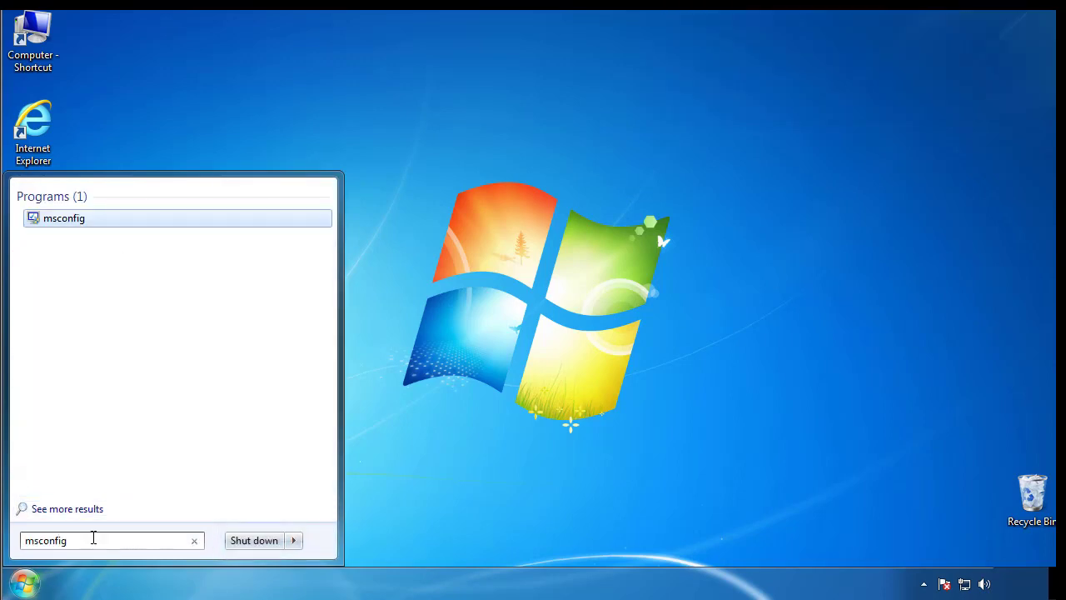
{"action": "key", "text": "Return"}
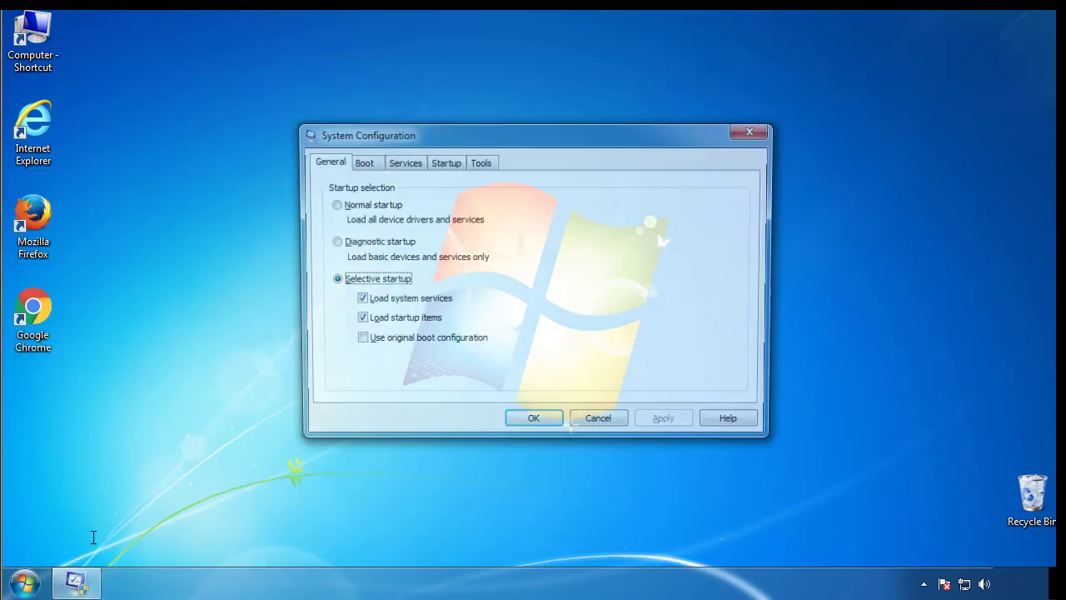
{"action": "left_click", "coordinate": [360, 160]}
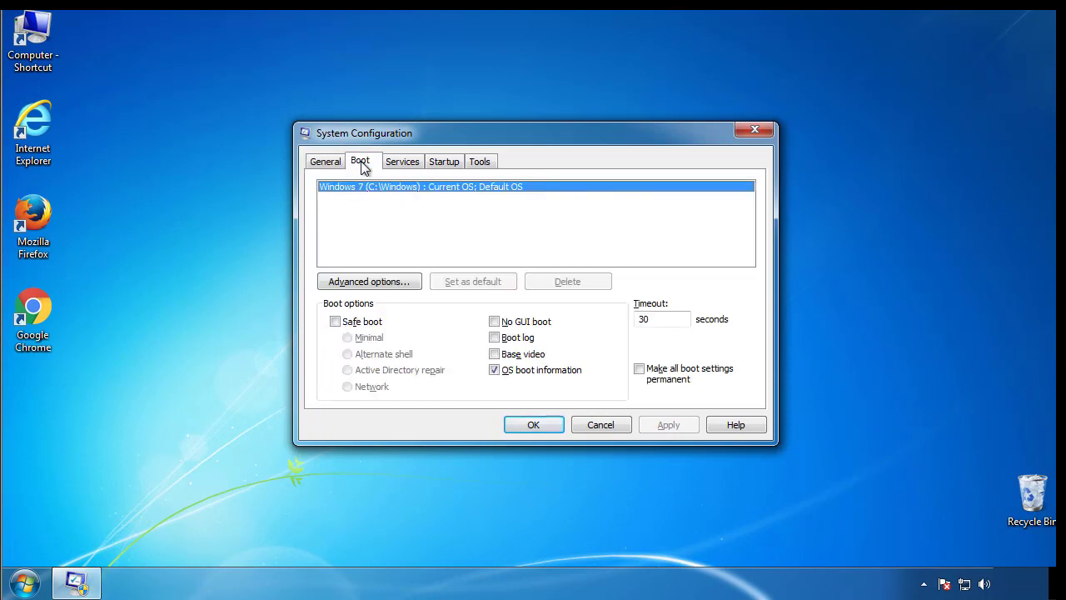
{"action": "left_click", "coordinate": [335, 321]}
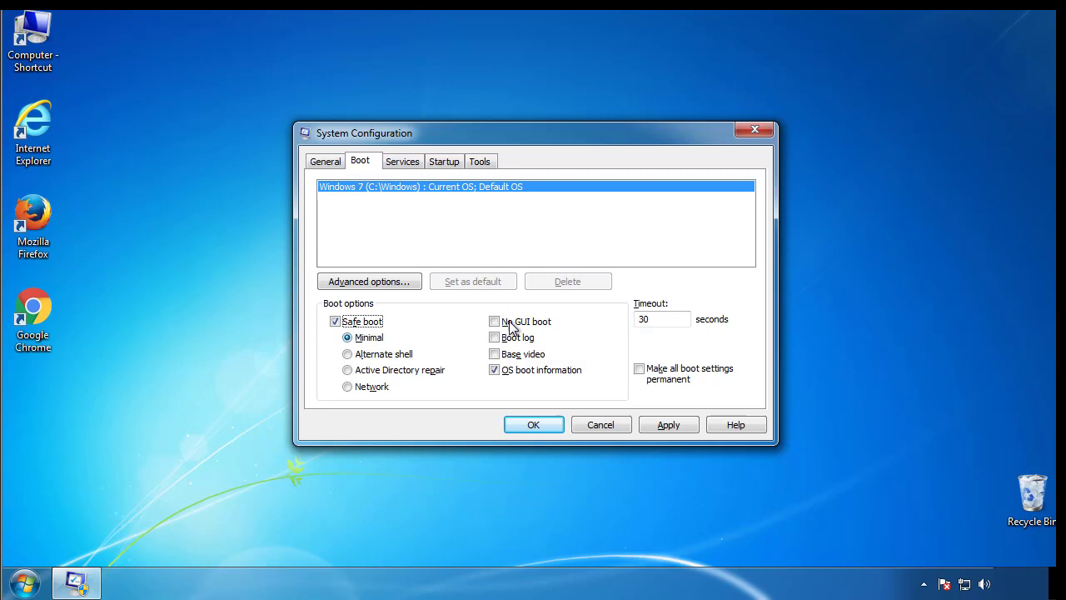
{"action": "left_click", "coordinate": [549, 432]}
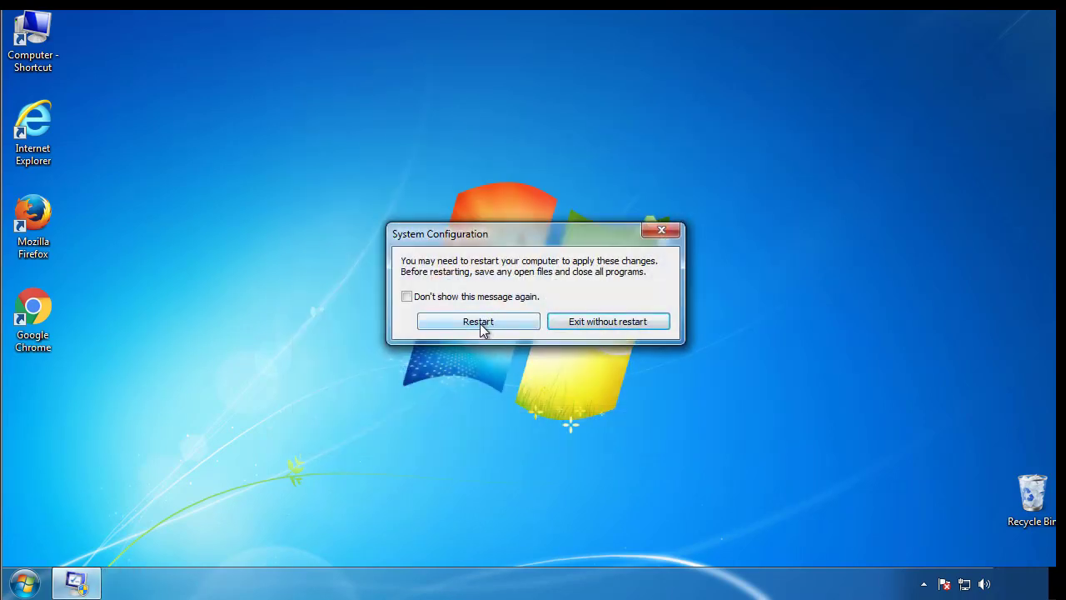
- Restart into Safe Mode and confirm hidden files, folders and drives are shown in Folder Options
{"action": "left_click", "coordinate": [483, 325]}
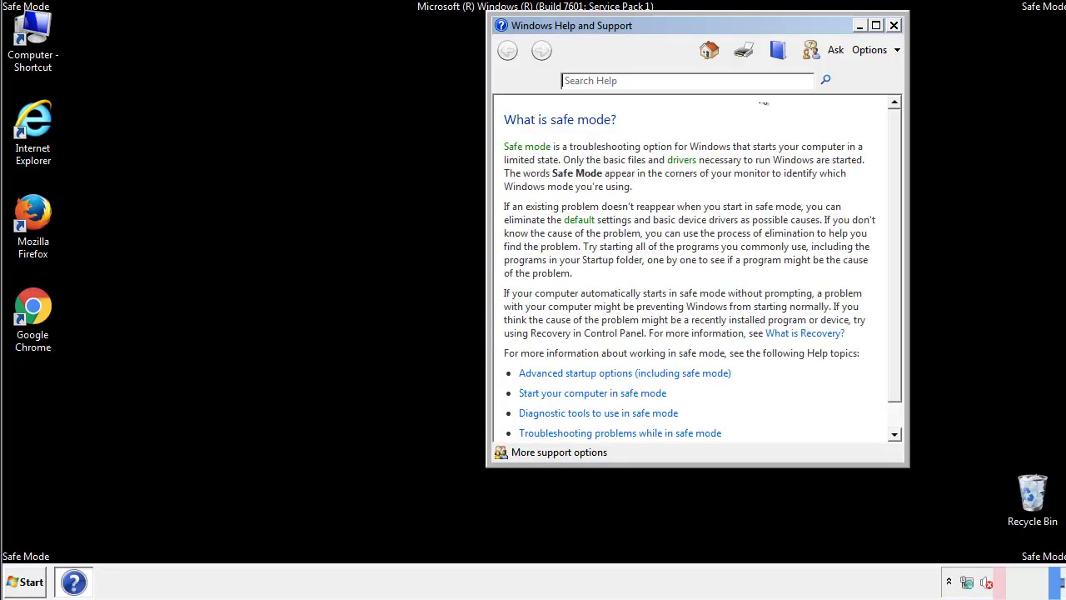
{"action": "left_click", "coordinate": [894, 25]}
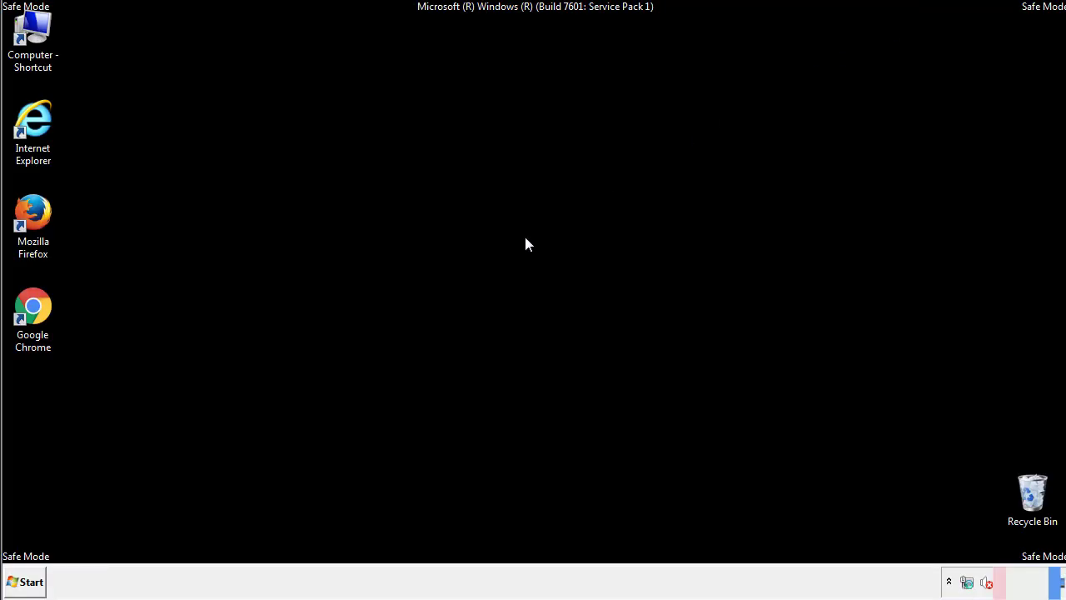
{"action": "left_click", "coordinate": [34, 580]}
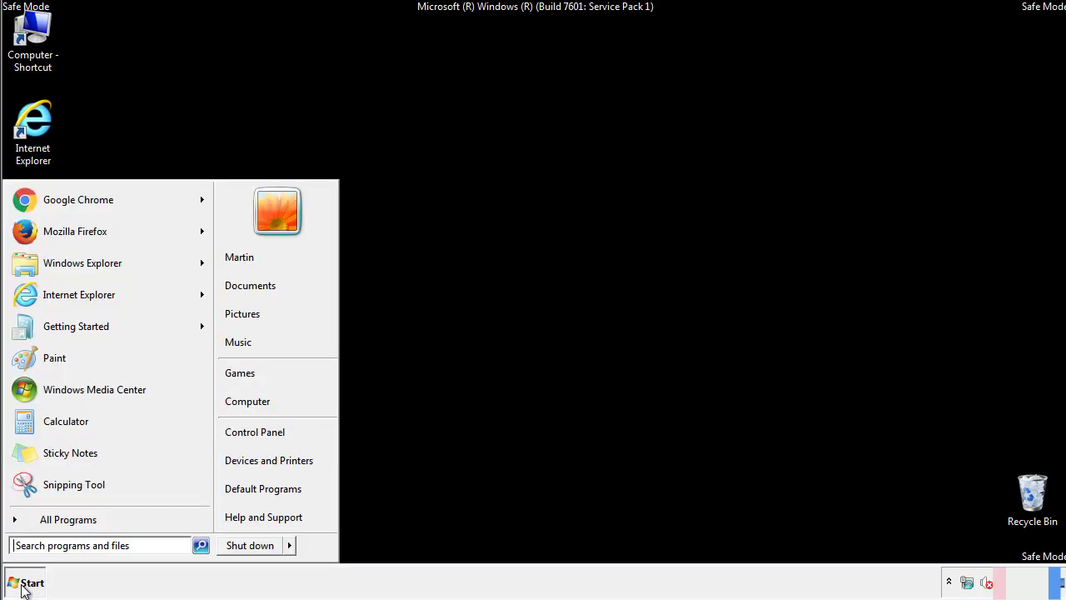
{"action": "left_click", "coordinate": [267, 432]}
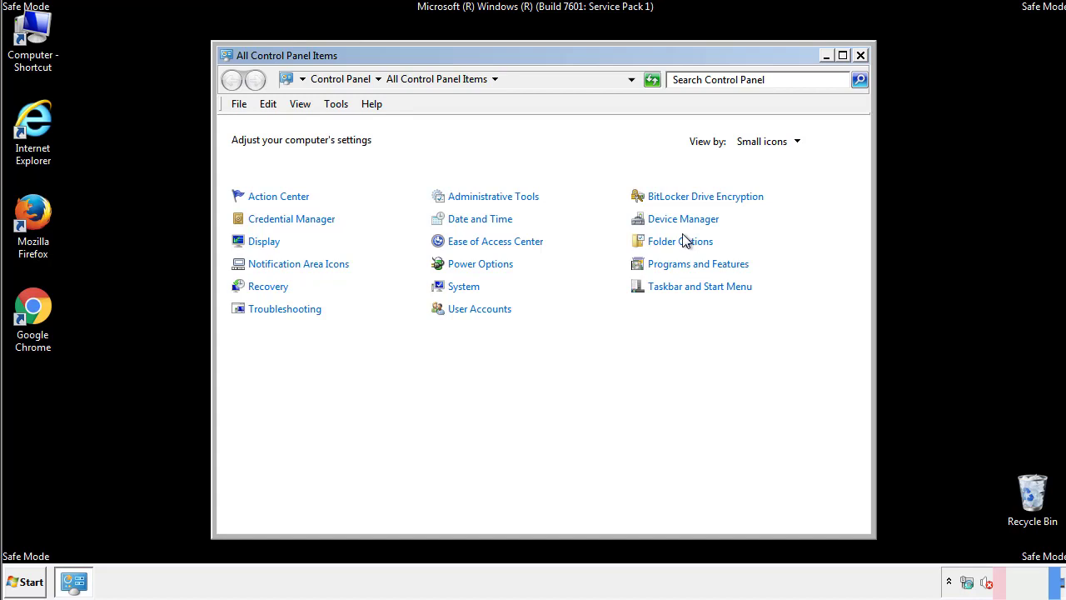
{"action": "left_click", "coordinate": [681, 242]}
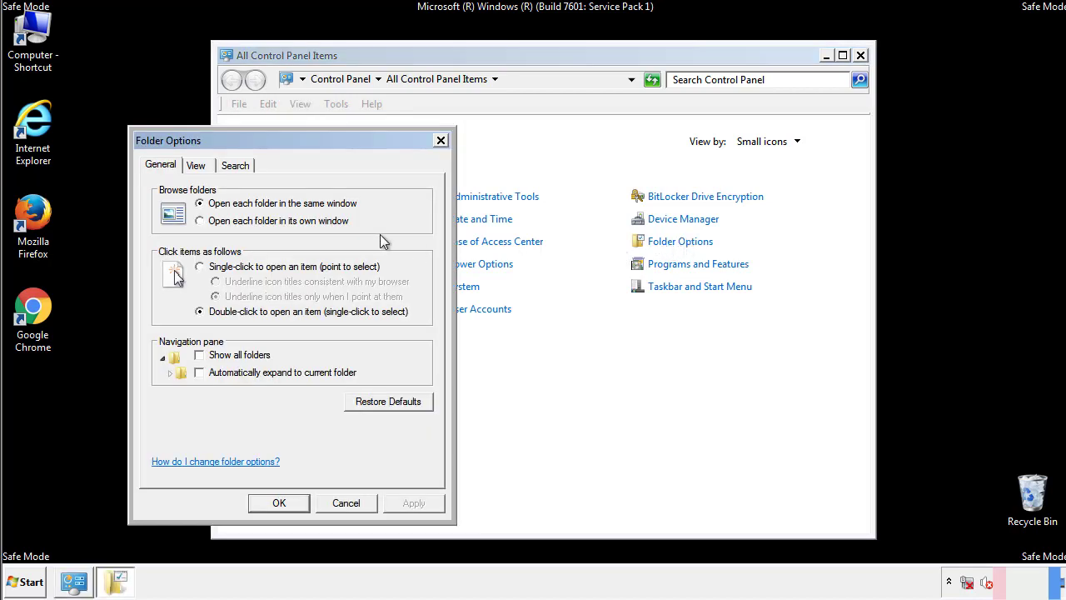
{"action": "left_click", "coordinate": [196, 166]}
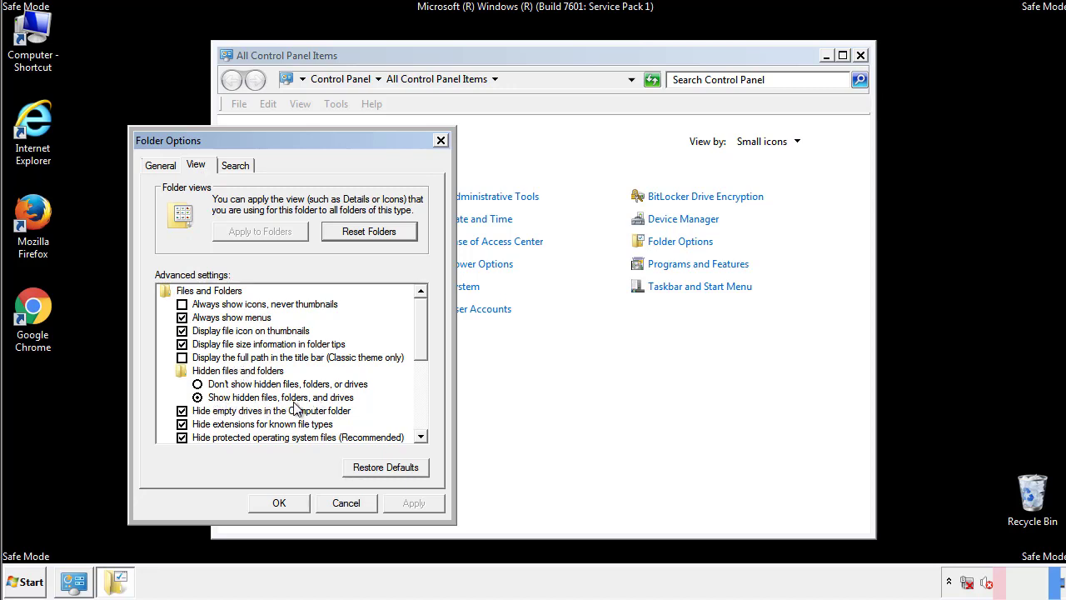
{"action": "left_click", "coordinate": [287, 502]}
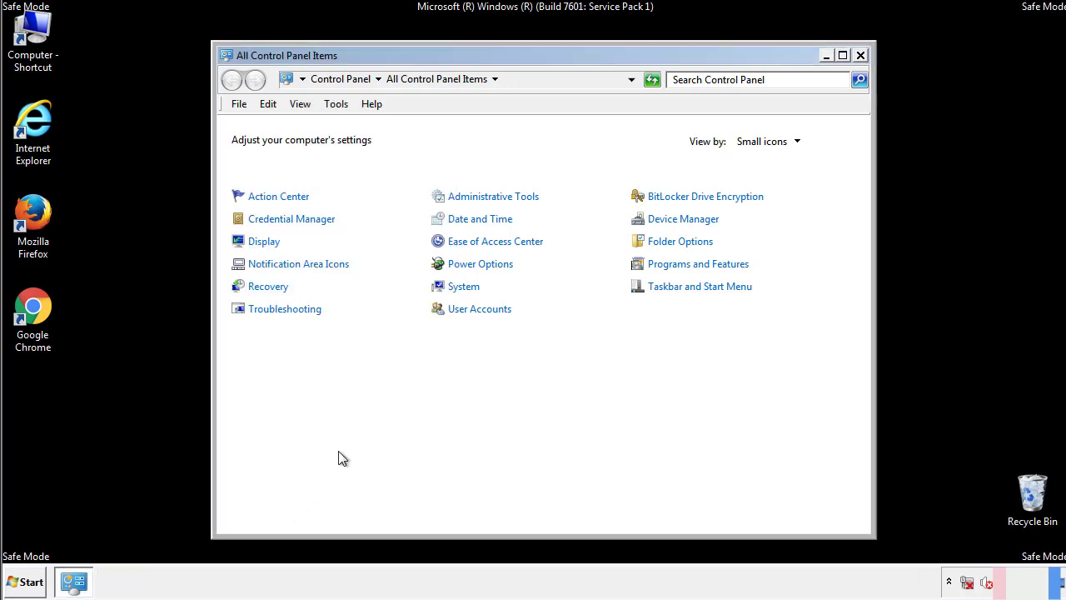
{"action": "left_click", "coordinate": [861, 55]}
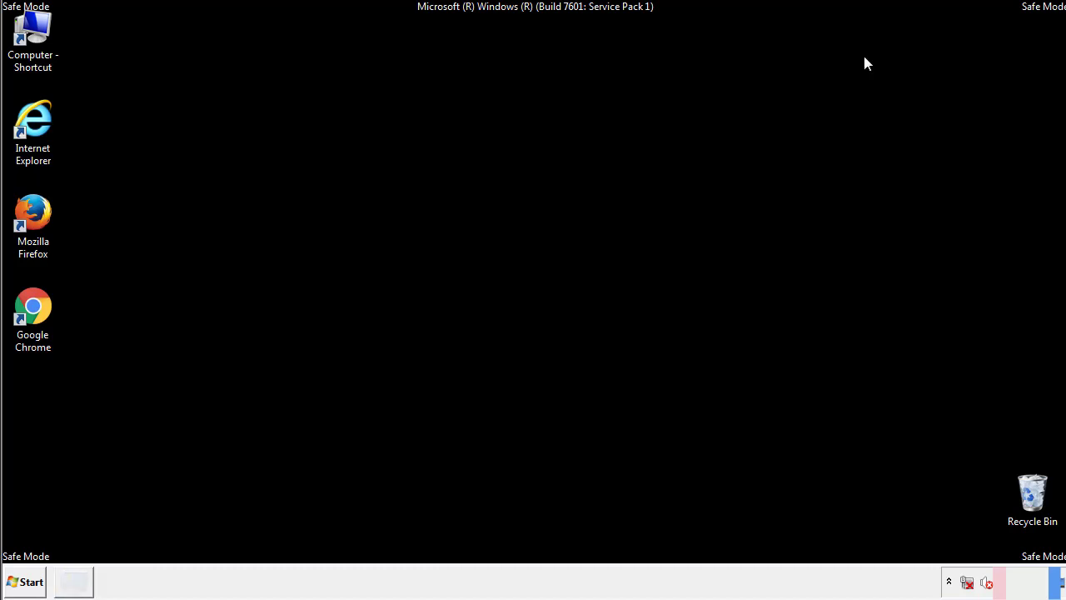
- Browse from Computer to C:\Windows\System32\drivers\etc and open the hosts file
{"action": "double_click", "coordinate": [44, 29]}
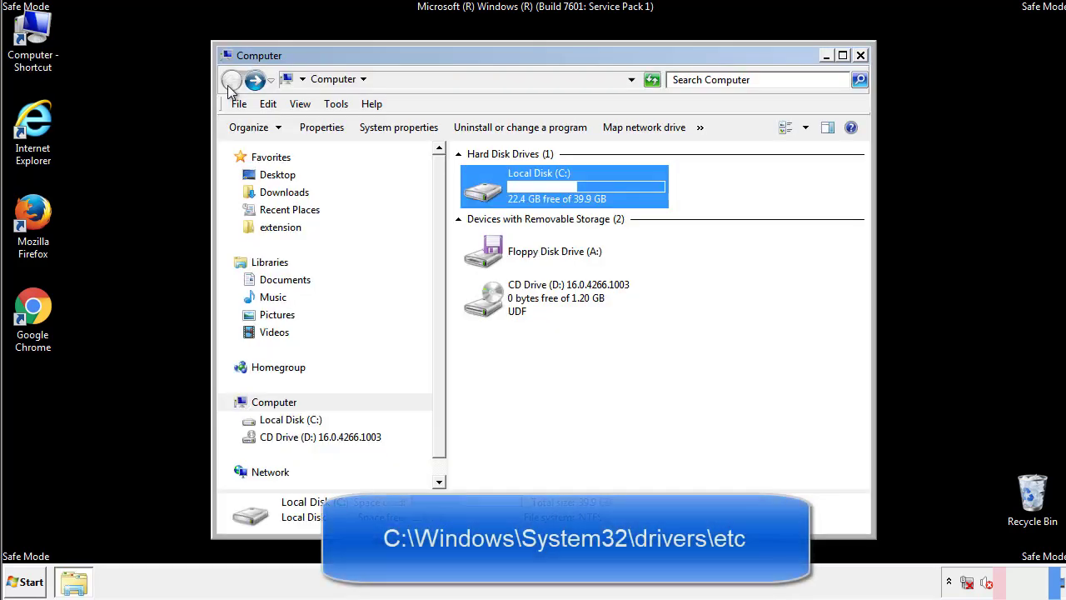
{"action": "double_click", "coordinate": [490, 193]}
{"action": "left_click", "coordinate": [486, 307]}
{"action": "double_click", "coordinate": [487, 307]}
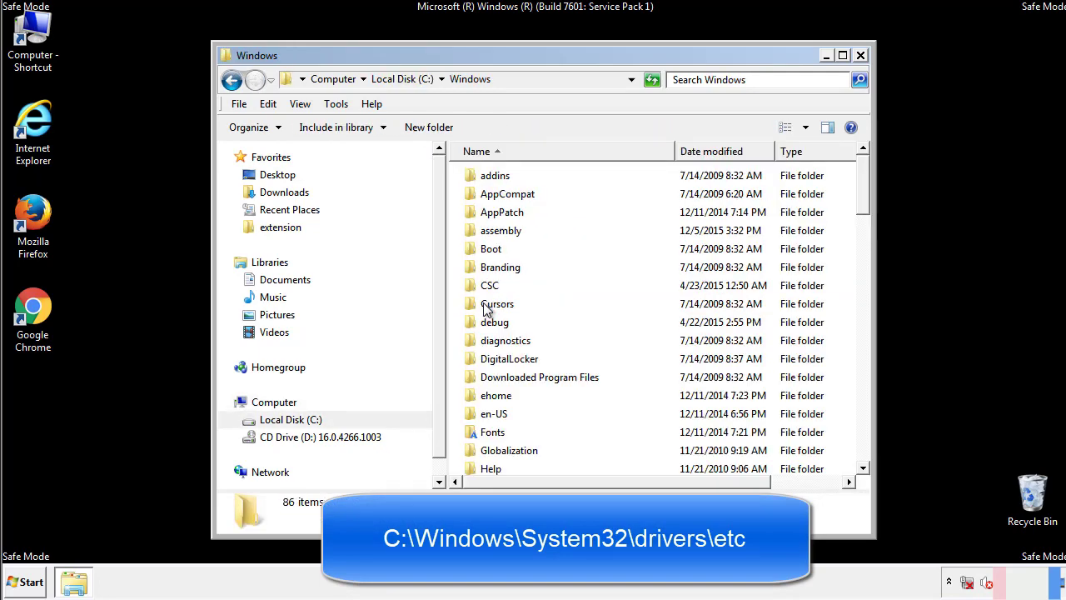
{"action": "scroll", "coordinate": [491, 375], "scroll_direction": "down", "scroll_amount": 2}
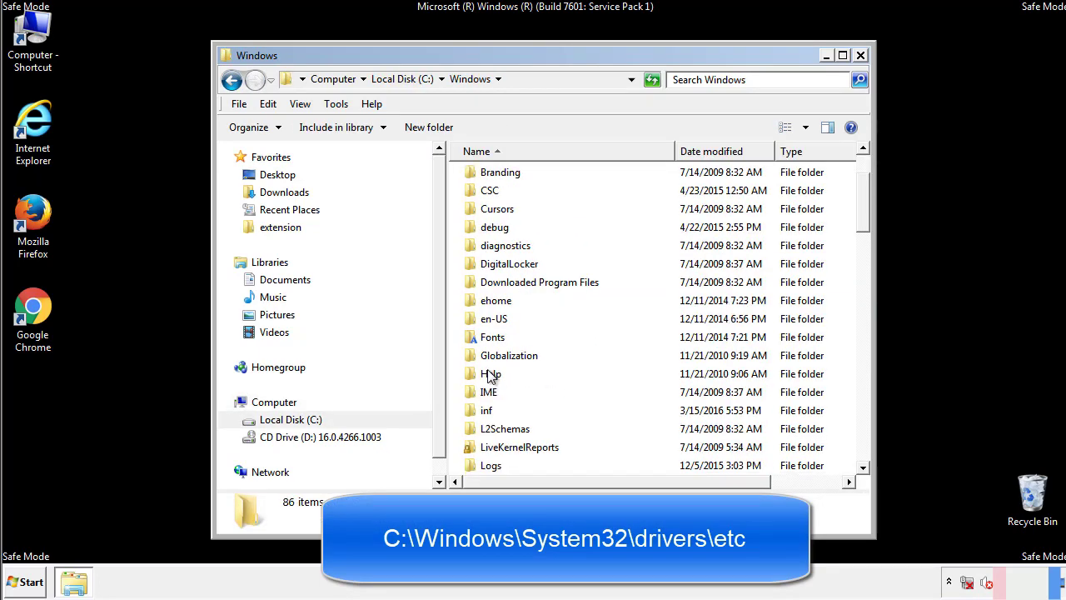
{"action": "scroll", "coordinate": [492, 377], "scroll_direction": "down", "scroll_amount": 7}
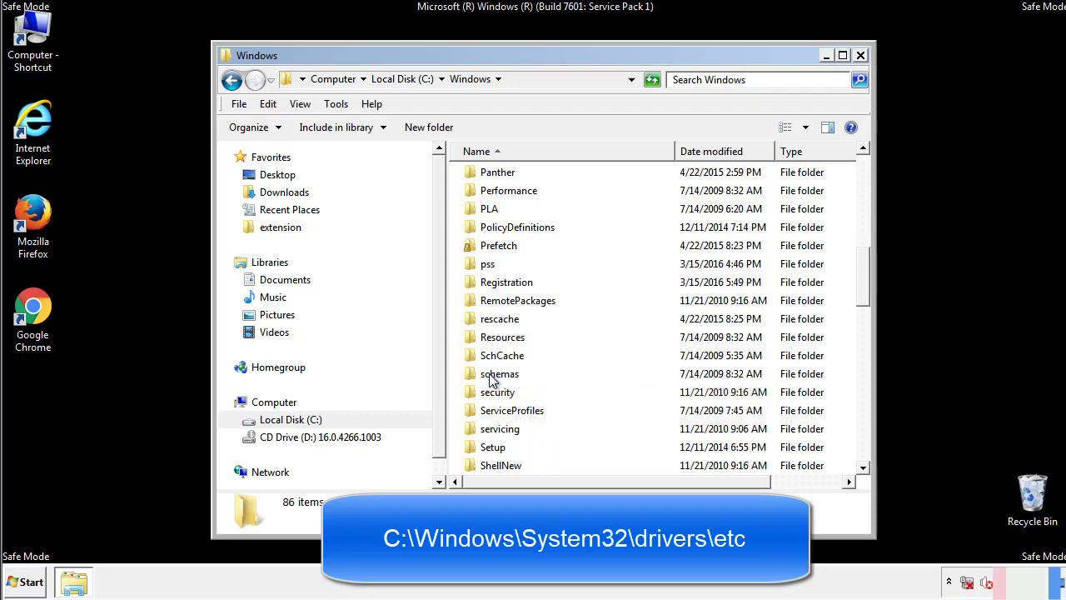
{"action": "scroll", "coordinate": [490, 377], "scroll_direction": "down", "scroll_amount": 2}
{"action": "double_click", "coordinate": [504, 429]}
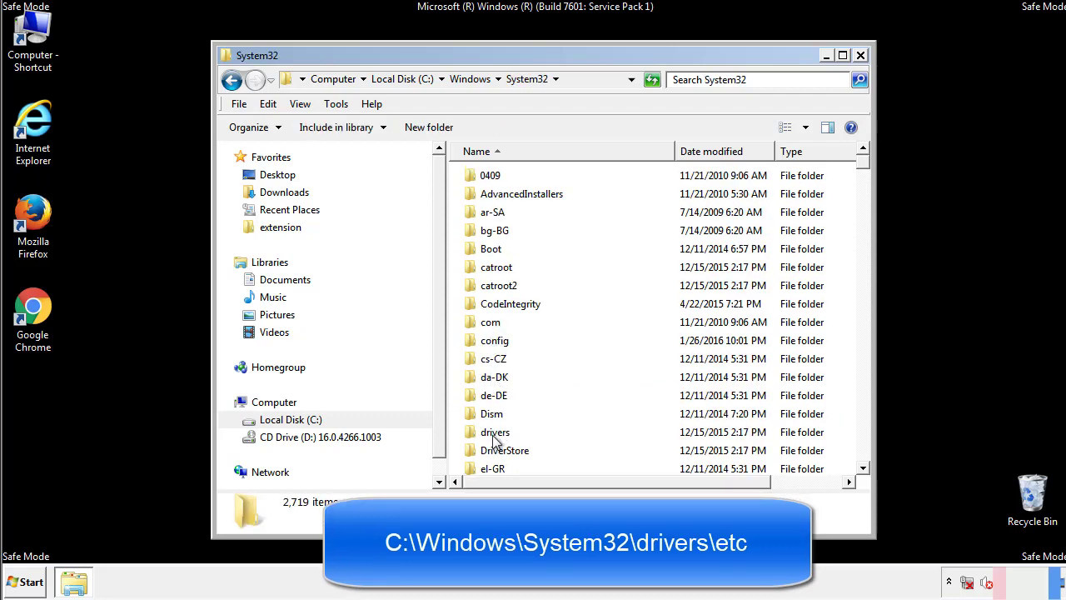
{"action": "double_click", "coordinate": [494, 433]}
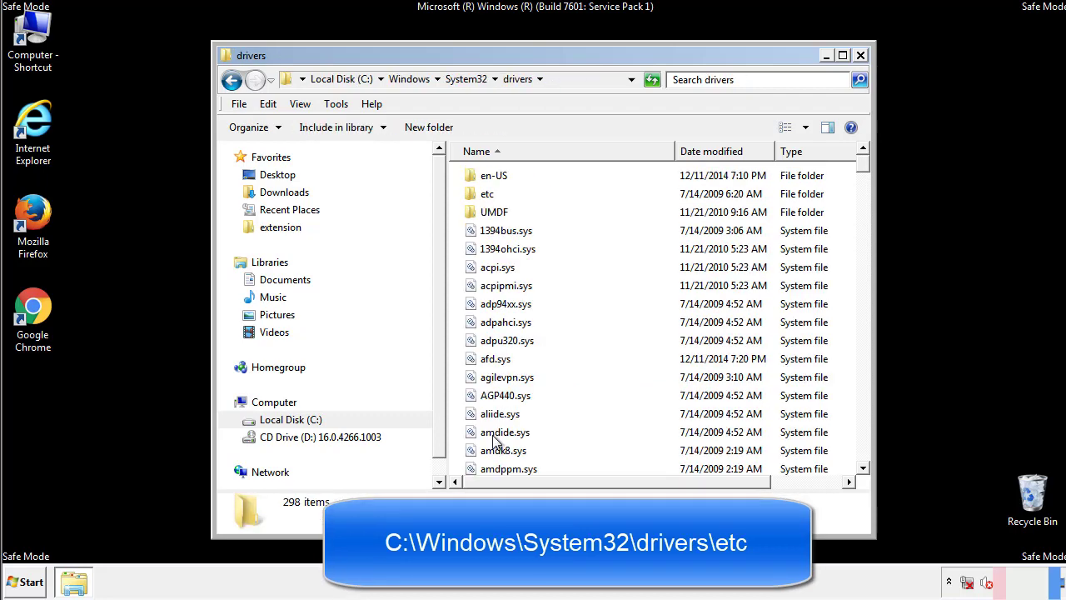
{"action": "double_click", "coordinate": [483, 195]}
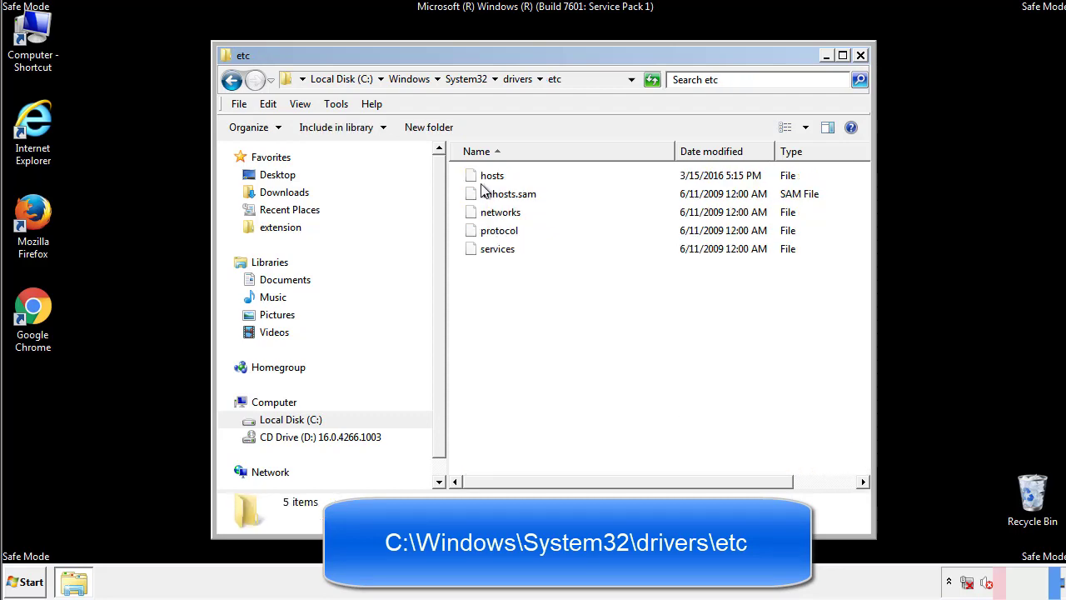
{"action": "double_click", "coordinate": [484, 177]}
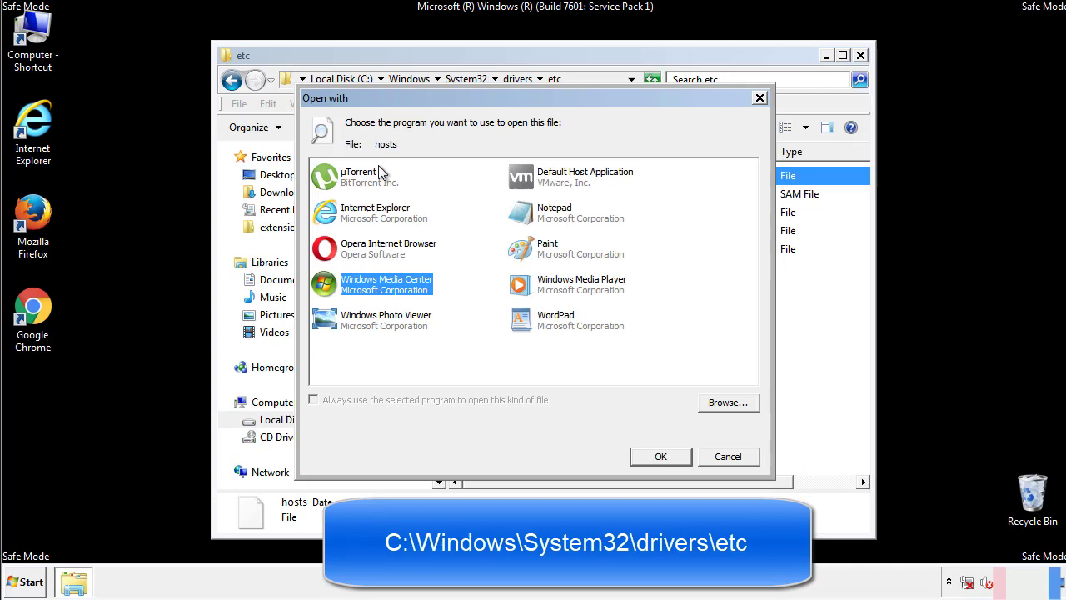
- Open the hosts file in Notepad and bring its window fully into view
{"action": "left_click", "coordinate": [539, 218]}
{"action": "left_click", "coordinate": [658, 455]}
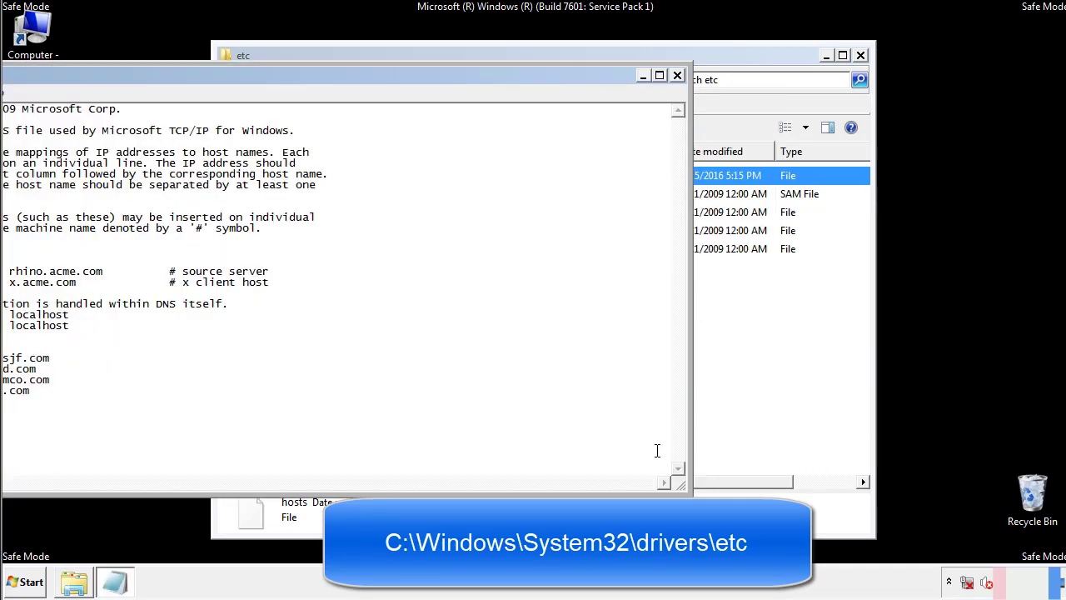
{"action": "left_click_drag", "start_coordinate": [435, 75], "coordinate": [678, 91]}
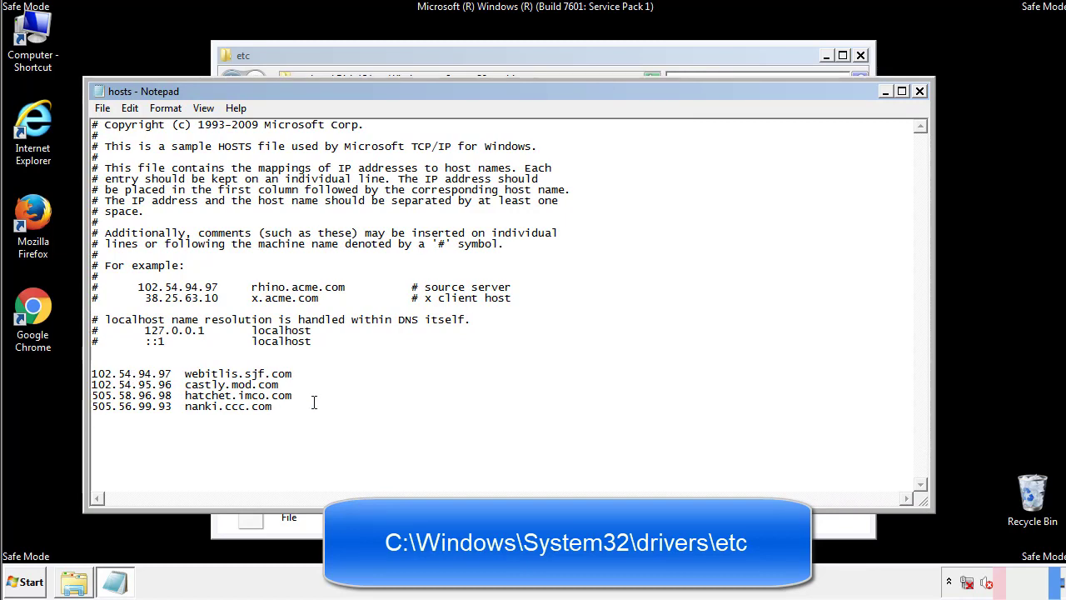
- Delete the four unwanted host entries at the end and save the hosts file
{"action": "left_click_drag", "start_coordinate": [296, 408], "coordinate": [92, 374]}
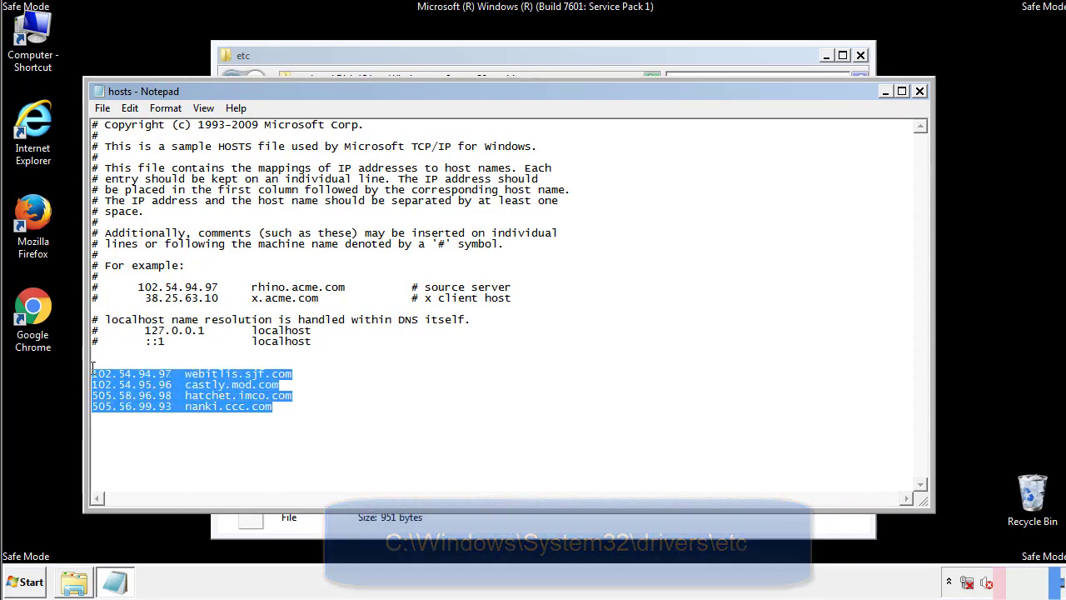
{"action": "key", "text": "Delete"}
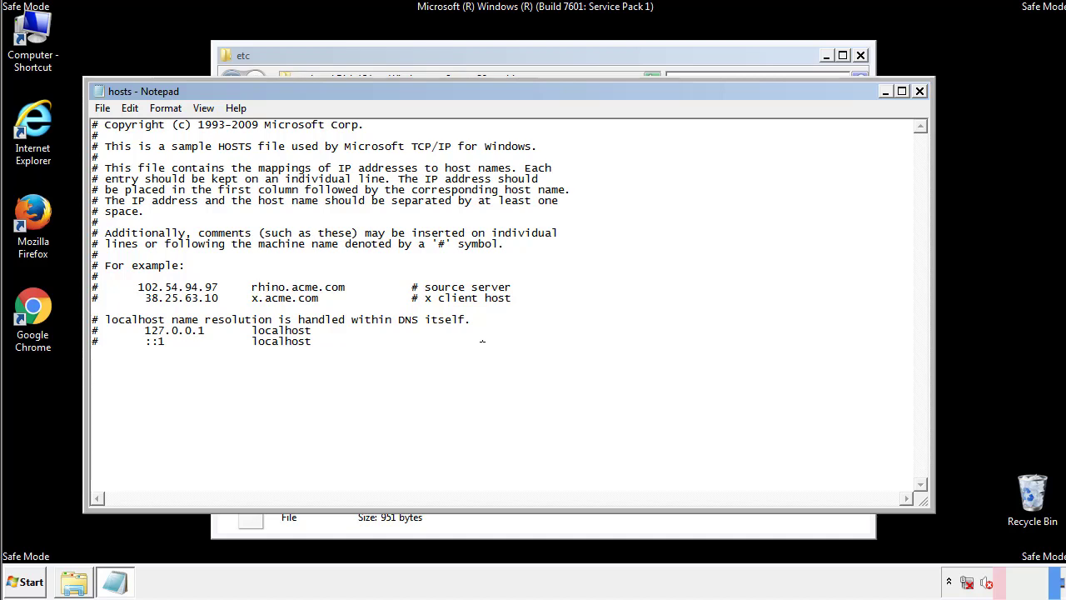
{"action": "left_click", "coordinate": [919, 92]}
{"action": "left_click", "coordinate": [471, 303]}
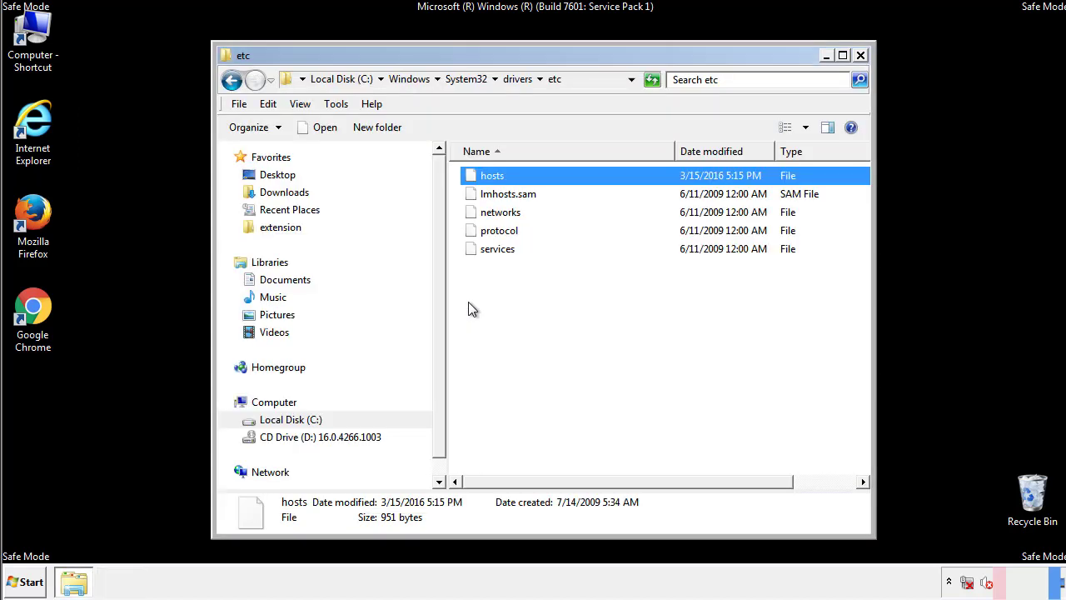
- Close the etc folder and open the Startup folder from All Programs
{"action": "left_click", "coordinate": [860, 56]}
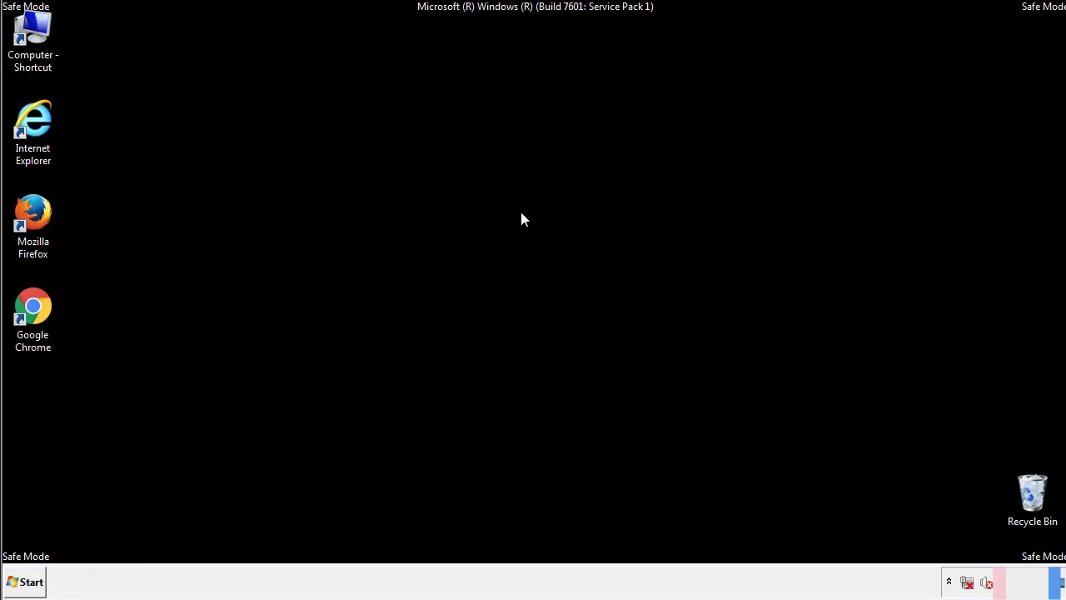
{"action": "left_click", "coordinate": [22, 582]}
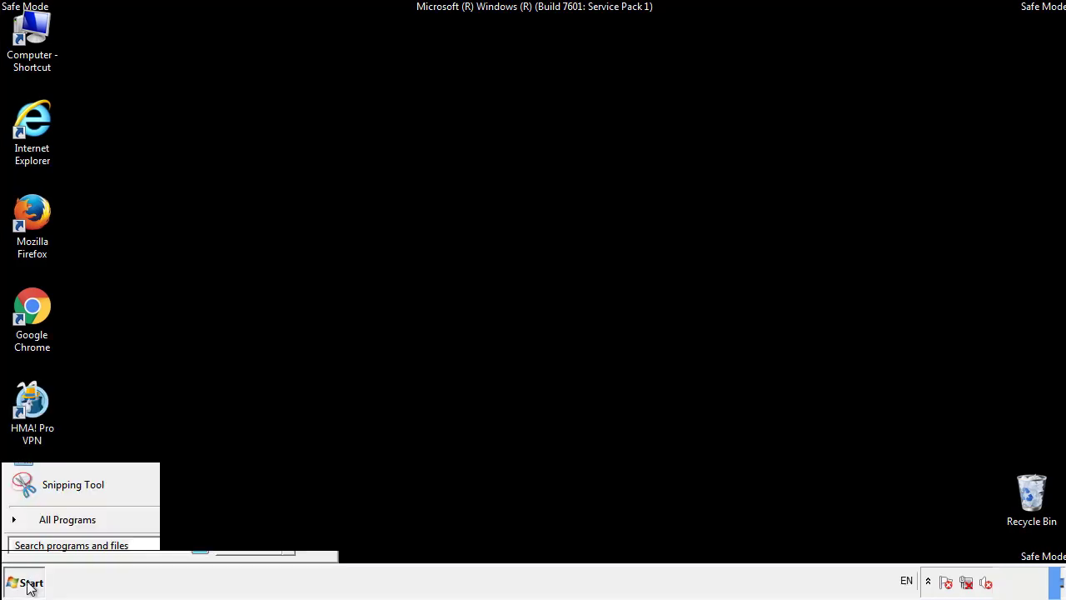
{"action": "left_click", "coordinate": [47, 526]}
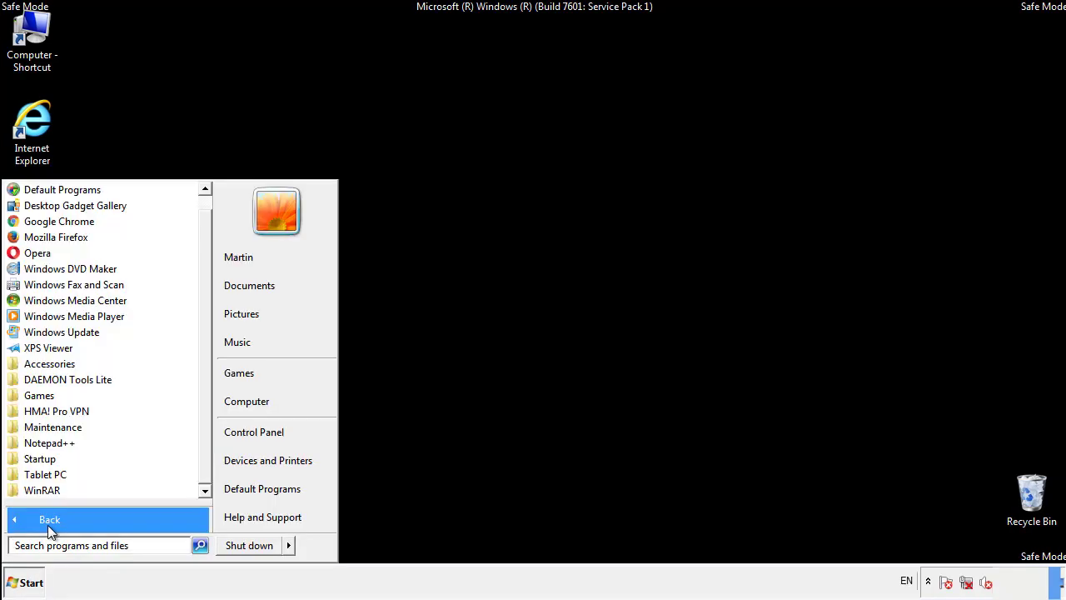
{"action": "right_click", "coordinate": [46, 459]}
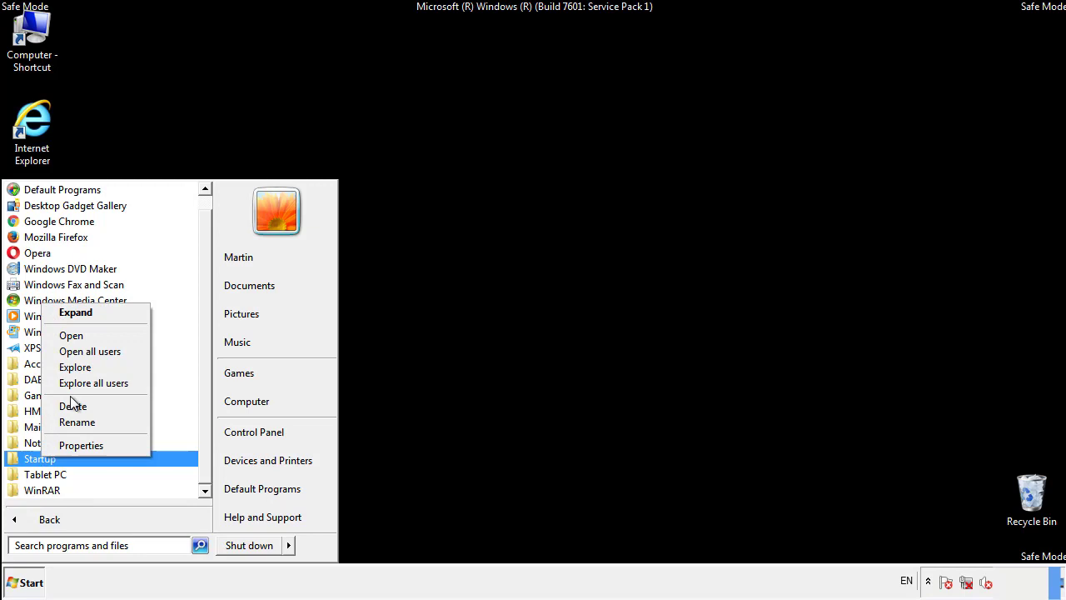
{"action": "left_click", "coordinate": [81, 335]}
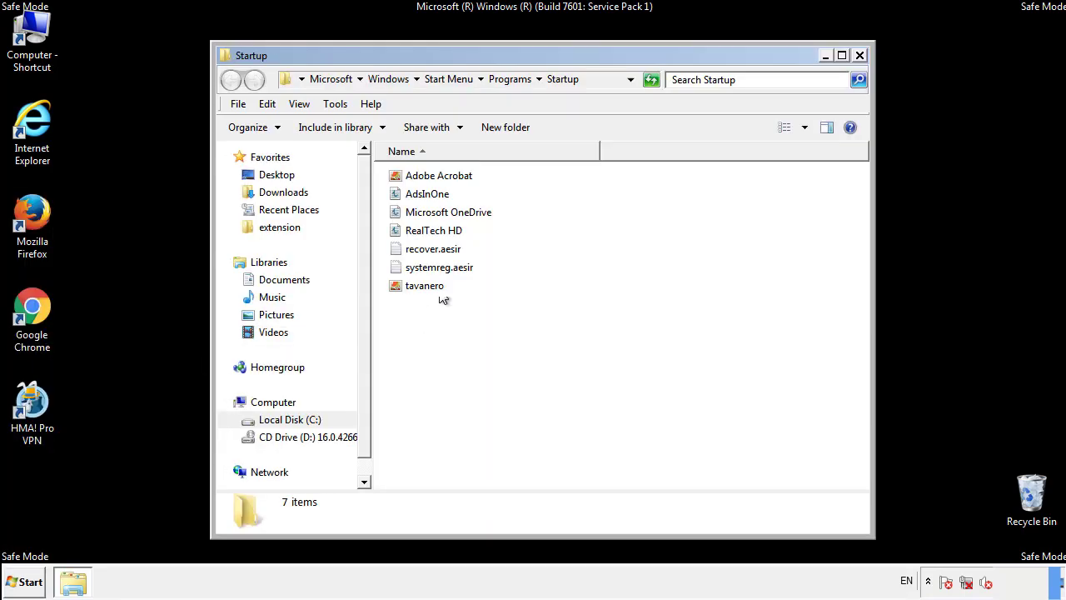
- Delete AdsInOne, recover.aesir, systemreg.aesir and tavanero from Startup, then close the folder
{"action": "left_click", "coordinate": [434, 197]}
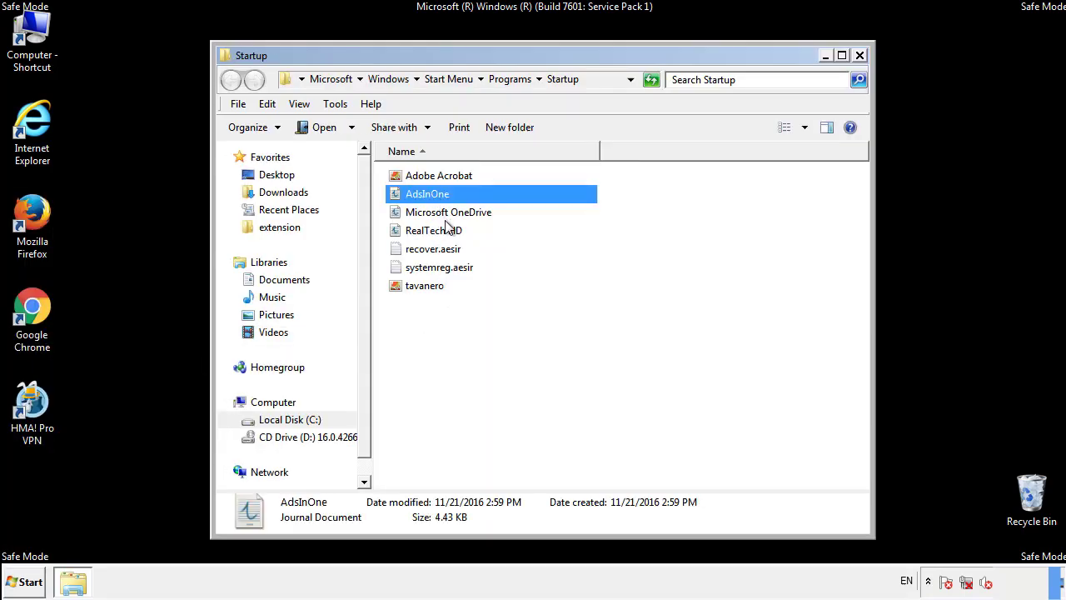
{"action": "left_click", "coordinate": [433, 251], "text": "ctrl"}
{"action": "left_click", "coordinate": [443, 268], "text": "ctrl"}
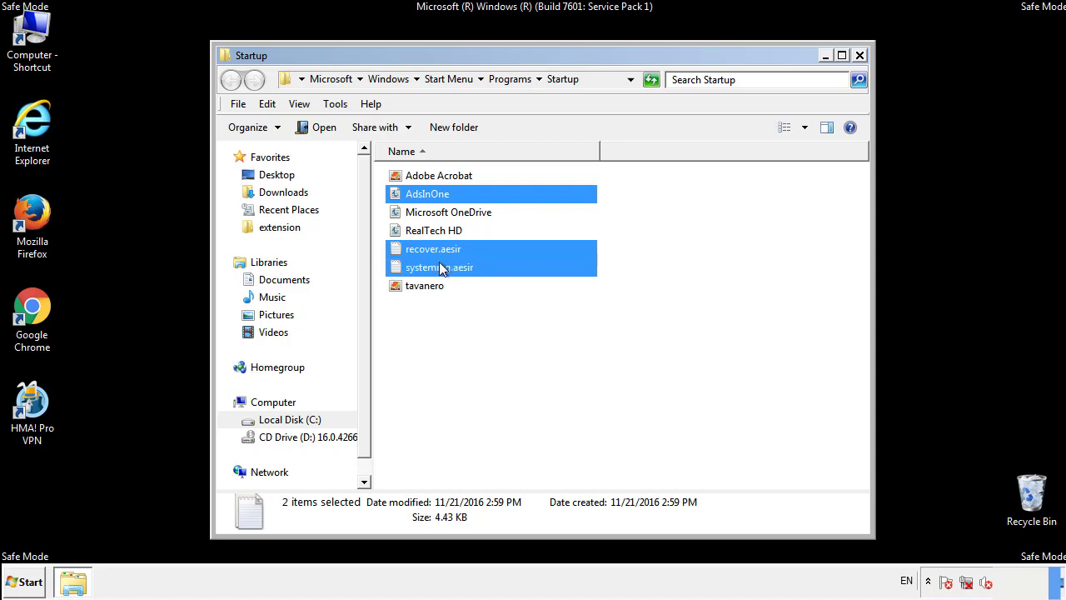
{"action": "left_click", "coordinate": [426, 285], "text": "ctrl"}
{"action": "right_click", "coordinate": [422, 286]}
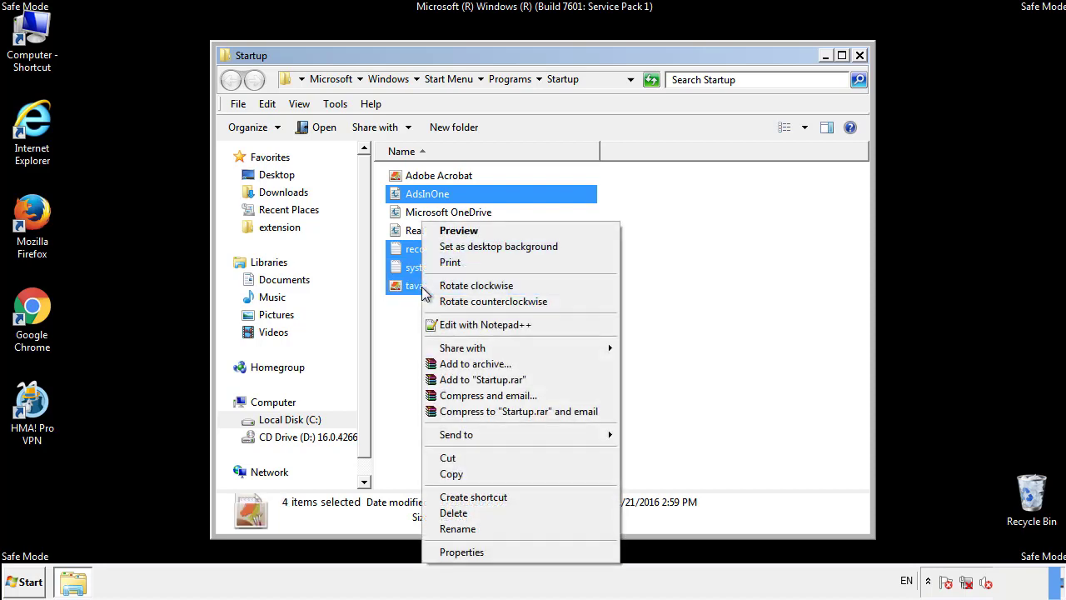
{"action": "left_click", "coordinate": [450, 513]}
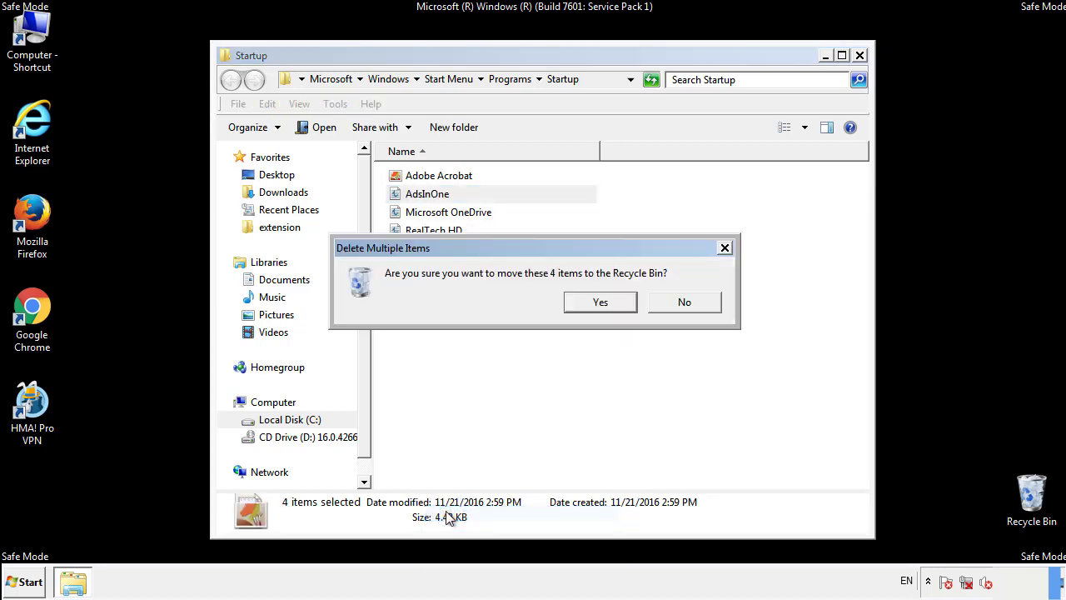
{"action": "left_click", "coordinate": [588, 302]}
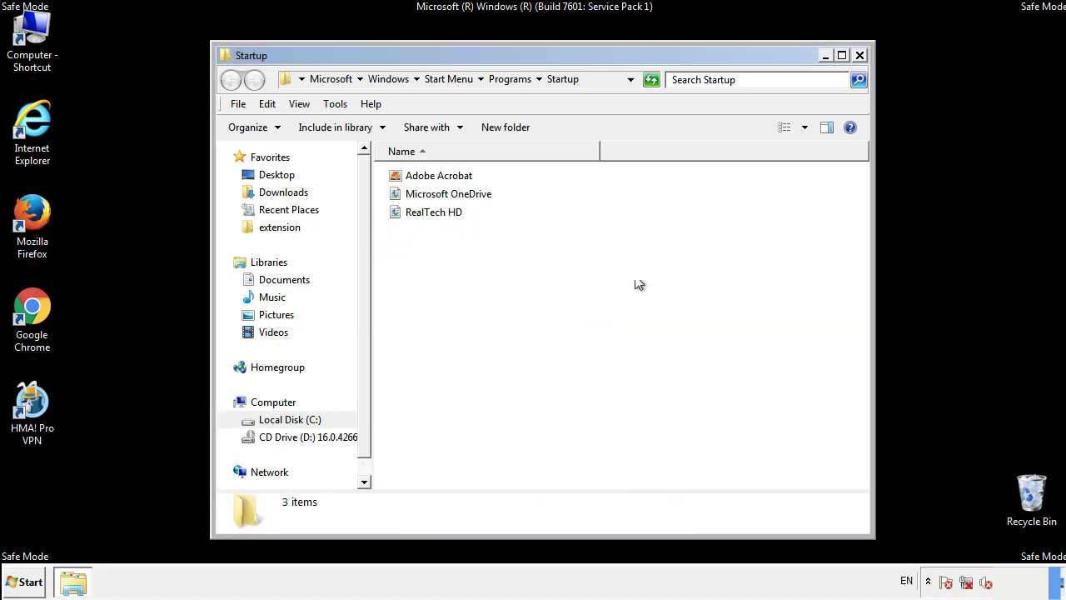
{"action": "left_click", "coordinate": [862, 65]}
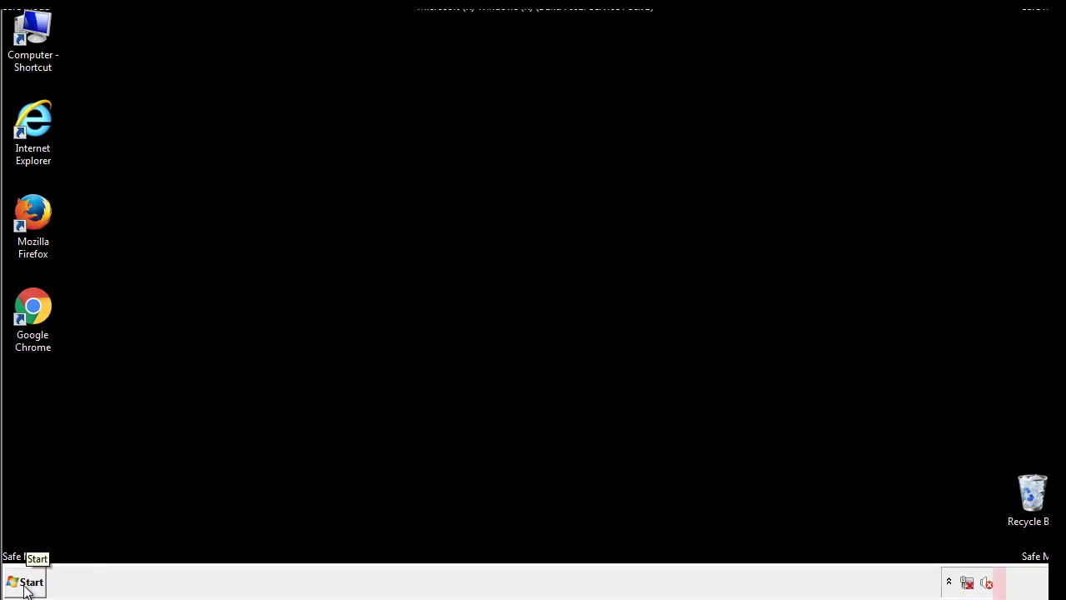
- Launch Registry Editor with regedit from the Start search
{"action": "left_click", "coordinate": [25, 583]}
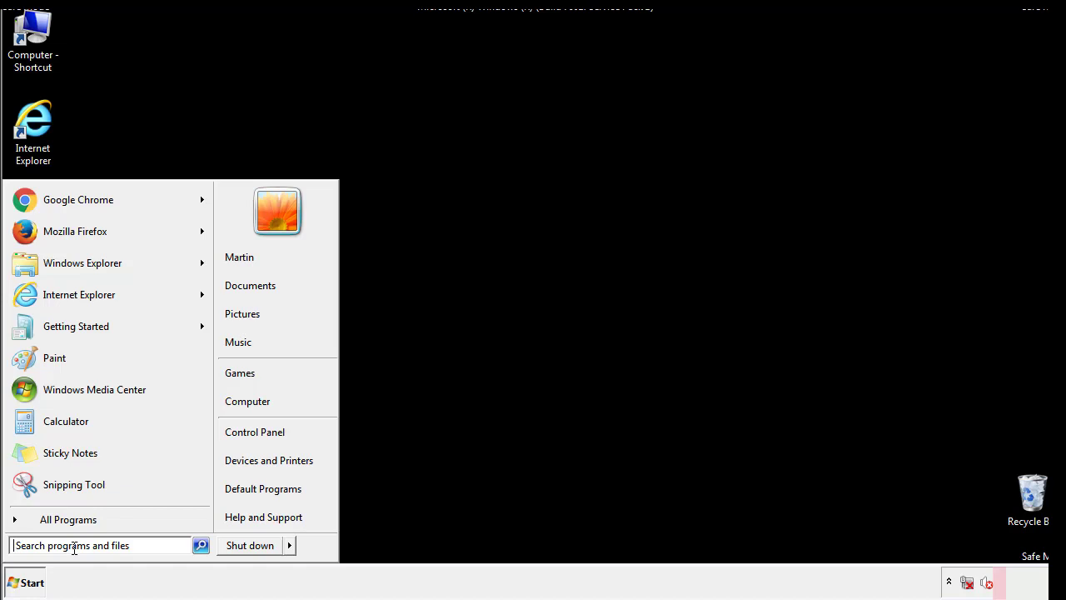
{"action": "type", "text": "reged"}
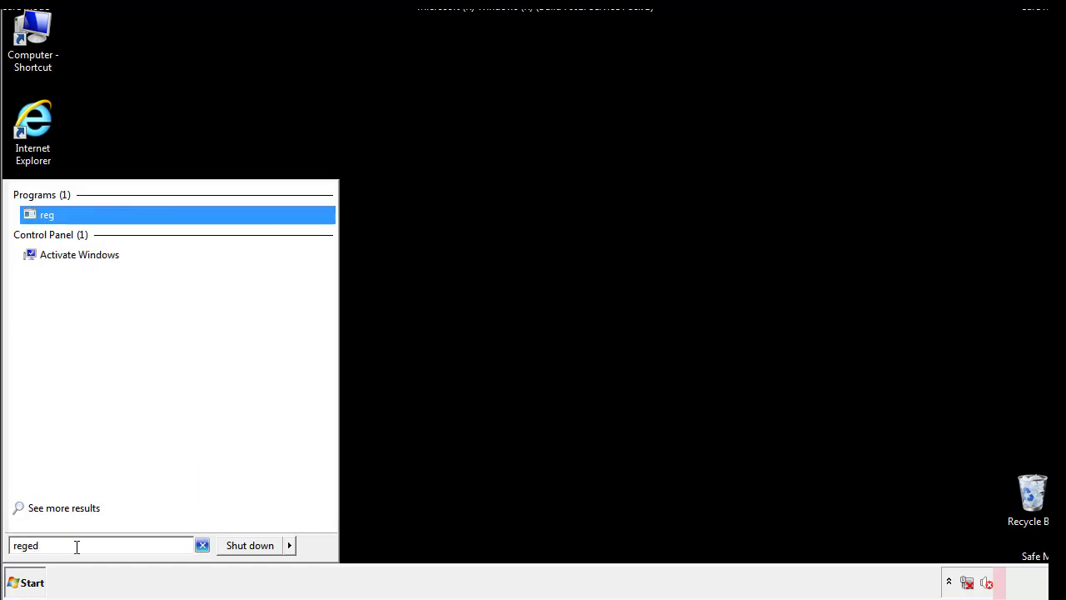
{"action": "type", "text": "it"}
{"action": "key", "text": "Return"}
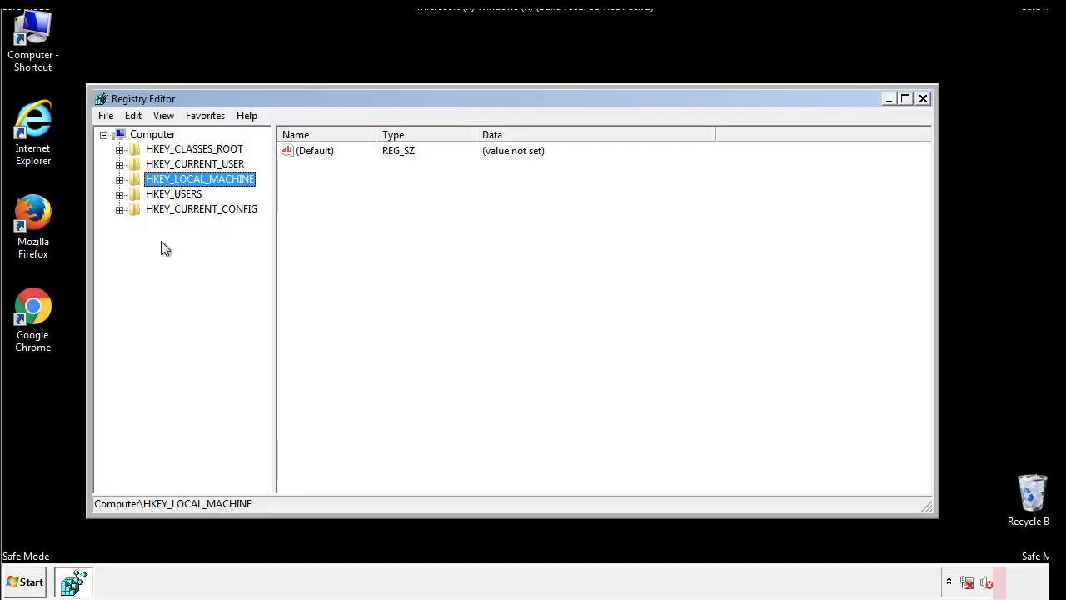
- Expand HKEY_LOCAL_MACHINE\SOFTWARE\Microsoft\Windows\CurrentVersion to reveal Run and RunOnce
{"action": "left_click", "coordinate": [120, 180]}
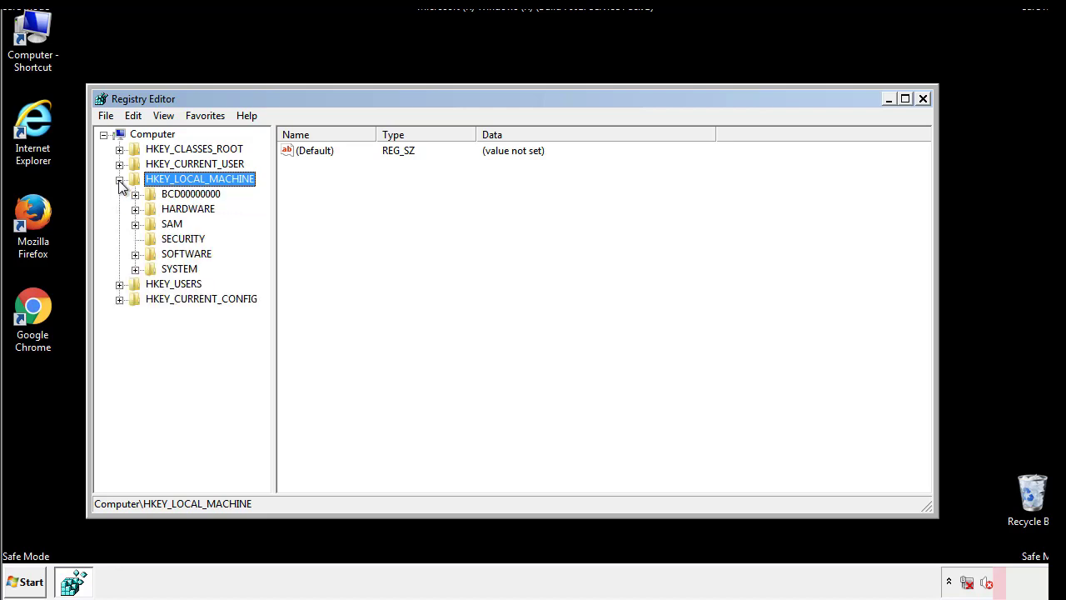
{"action": "left_click", "coordinate": [135, 254]}
{"action": "left_click_drag", "start_coordinate": [262, 246], "coordinate": [264, 279]}
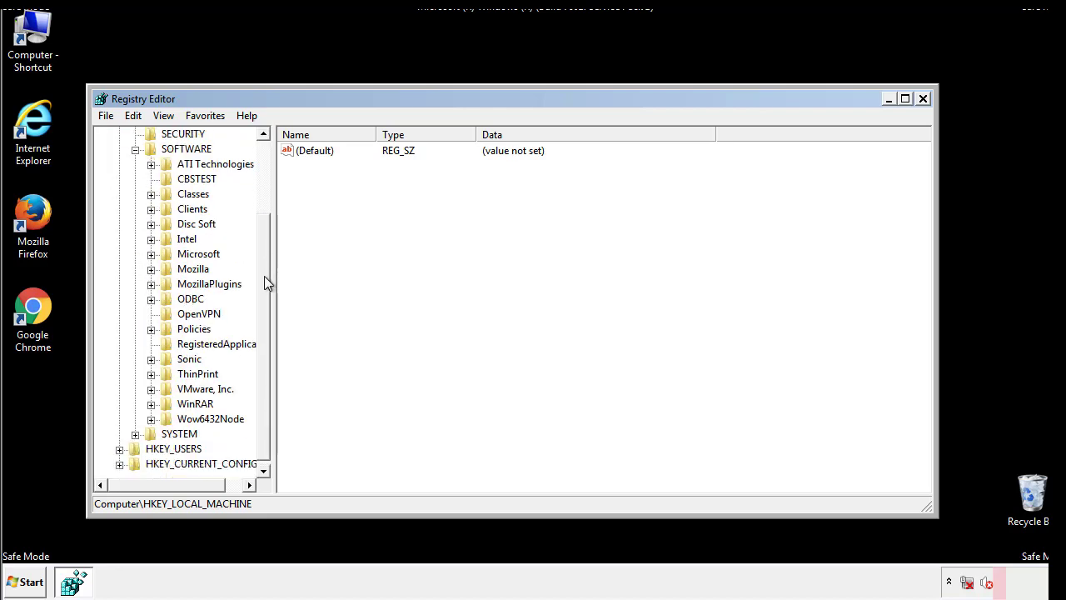
{"action": "left_click", "coordinate": [151, 254]}
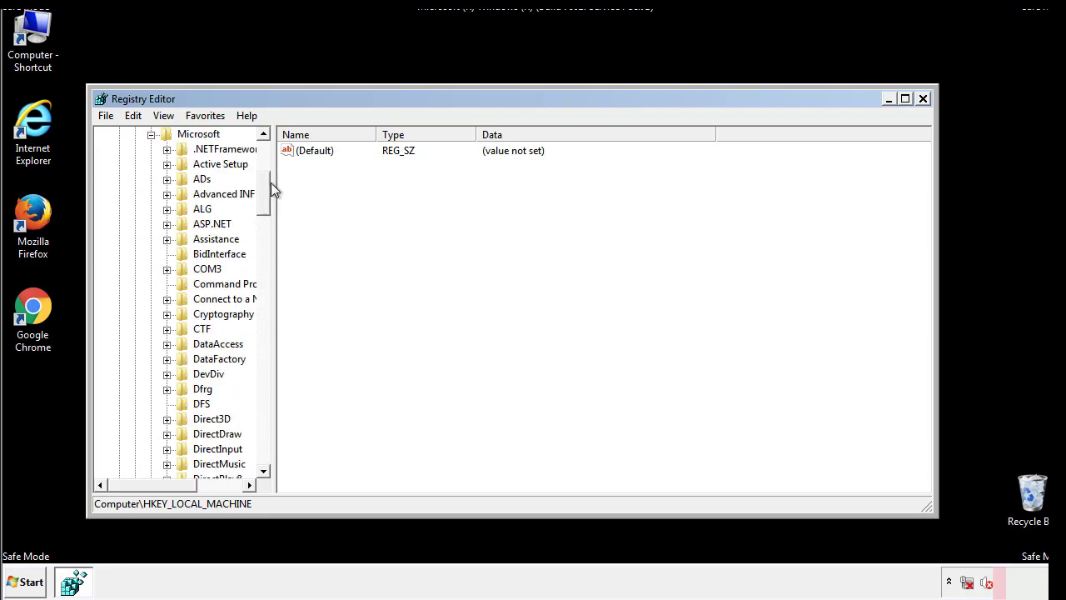
{"action": "mouse_move", "coordinate": [264, 208]}
{"action": "left_mouse_down"}
{"action": "mouse_move", "coordinate": [264, 442]}
{"action": "mouse_move", "coordinate": [264, 428]}
{"action": "left_mouse_up"}
{"action": "left_click", "coordinate": [167, 255]}
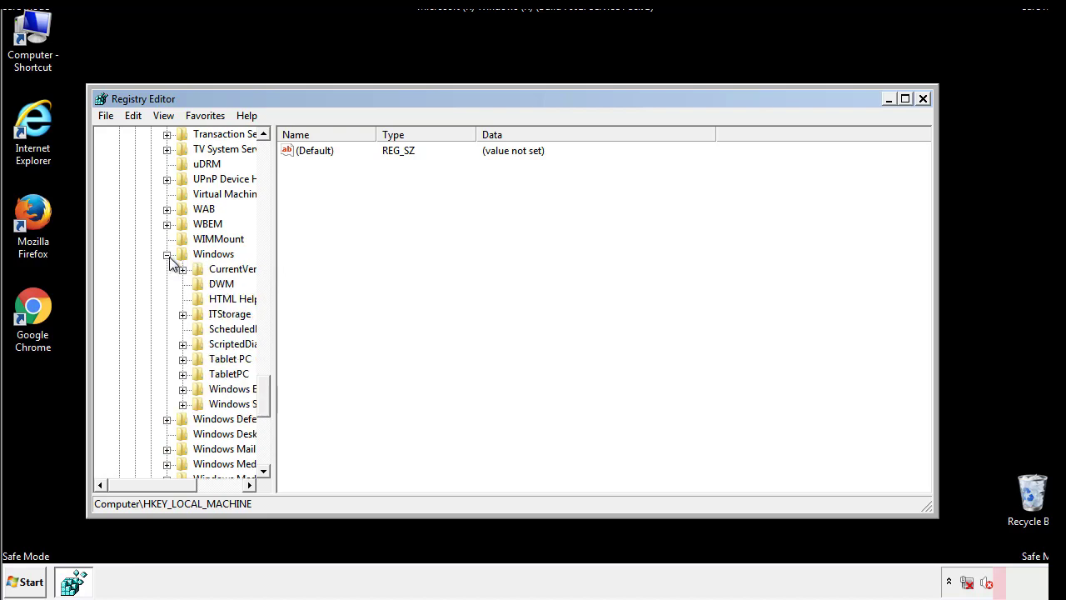
{"action": "left_click_drag", "start_coordinate": [147, 485], "coordinate": [173, 489]}
{"action": "left_click", "coordinate": [138, 269]}
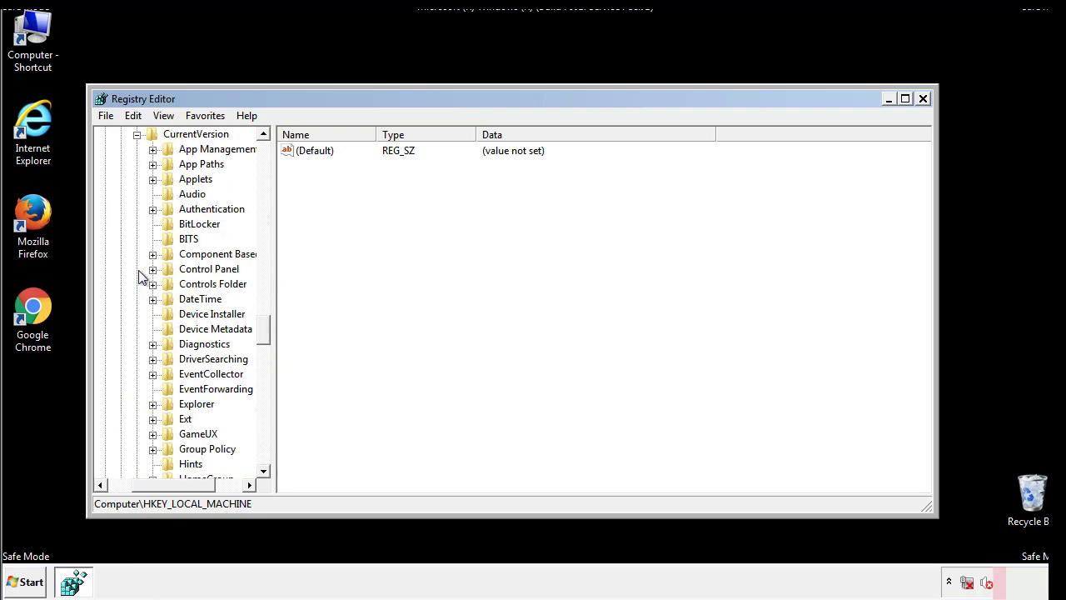
{"action": "left_click_drag", "start_coordinate": [271, 330], "coordinate": [264, 386]}
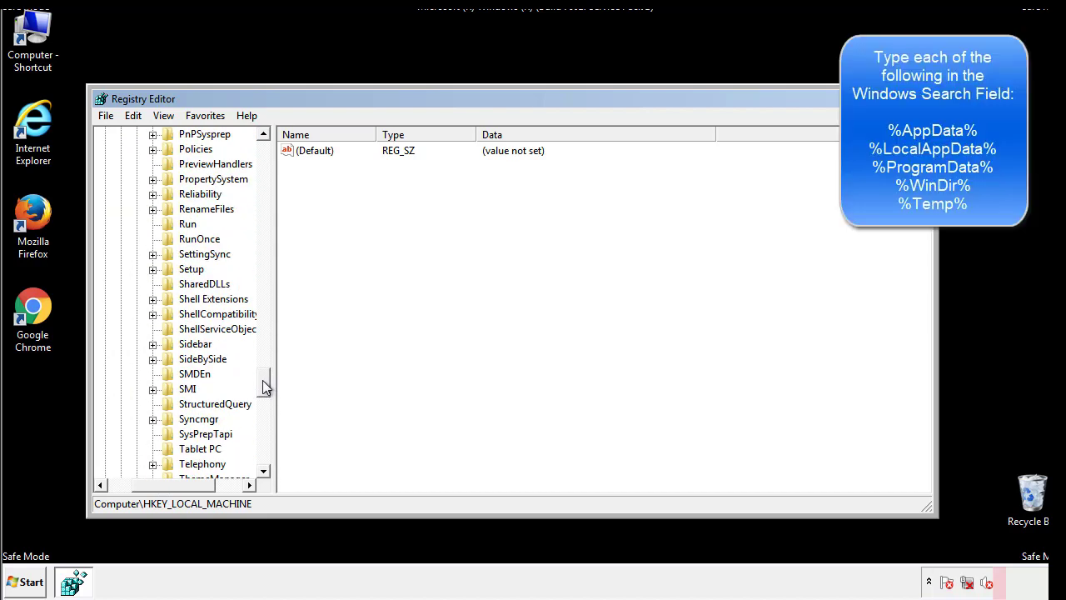
- Delete the tappi.loc value from the HKEY_LOCAL_MACHINE CurrentVersion Run key
{"action": "left_click", "coordinate": [173, 225]}
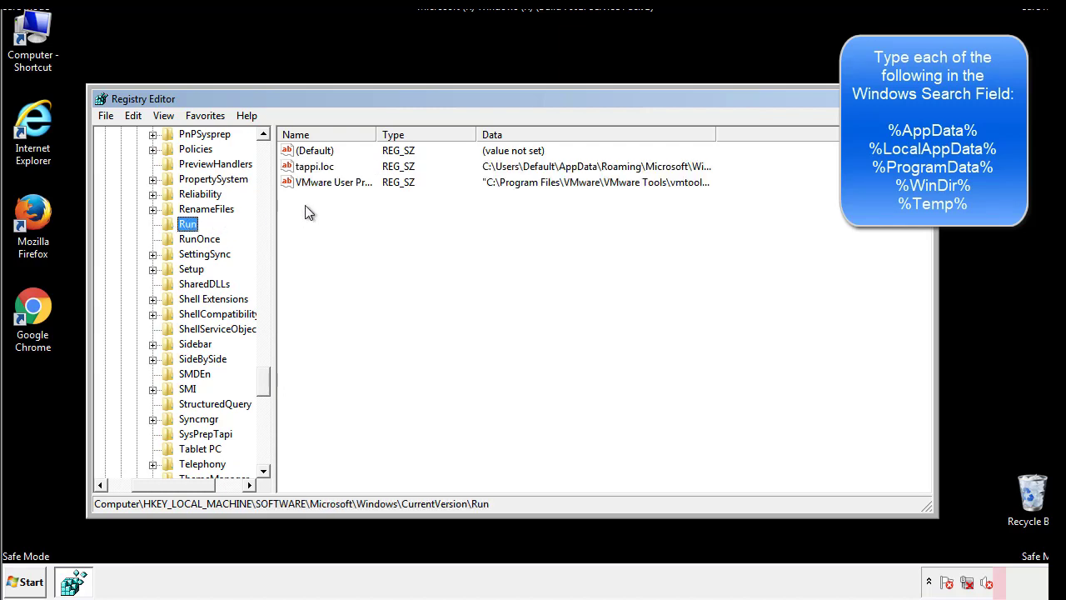
{"action": "left_click", "coordinate": [326, 175]}
{"action": "left_click", "coordinate": [317, 169]}
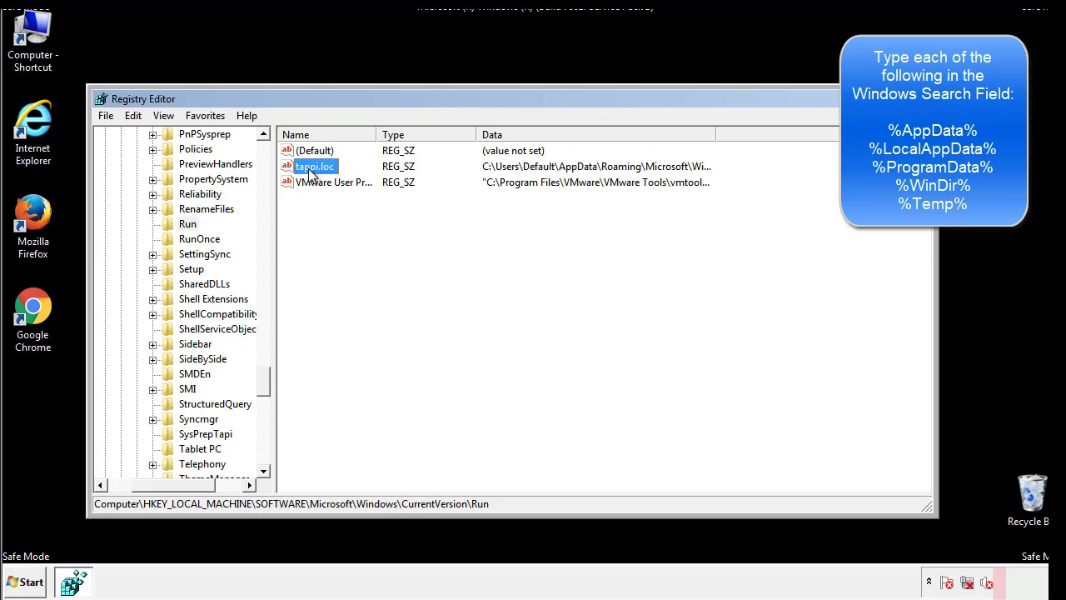
{"action": "right_click", "coordinate": [315, 169]}
{"action": "left_click", "coordinate": [333, 217]}
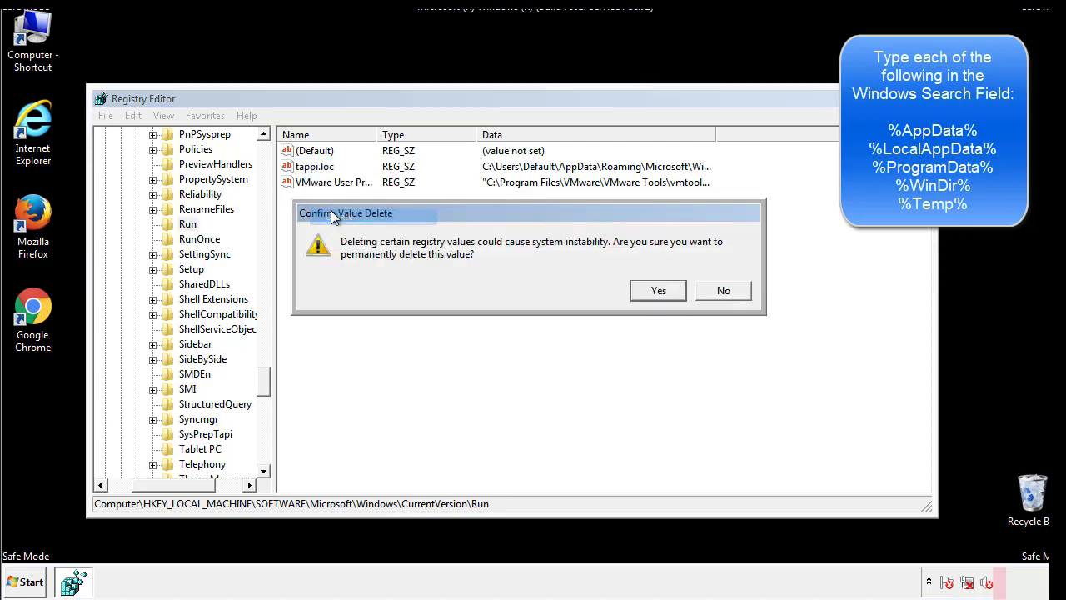
{"action": "left_click", "coordinate": [648, 290]}
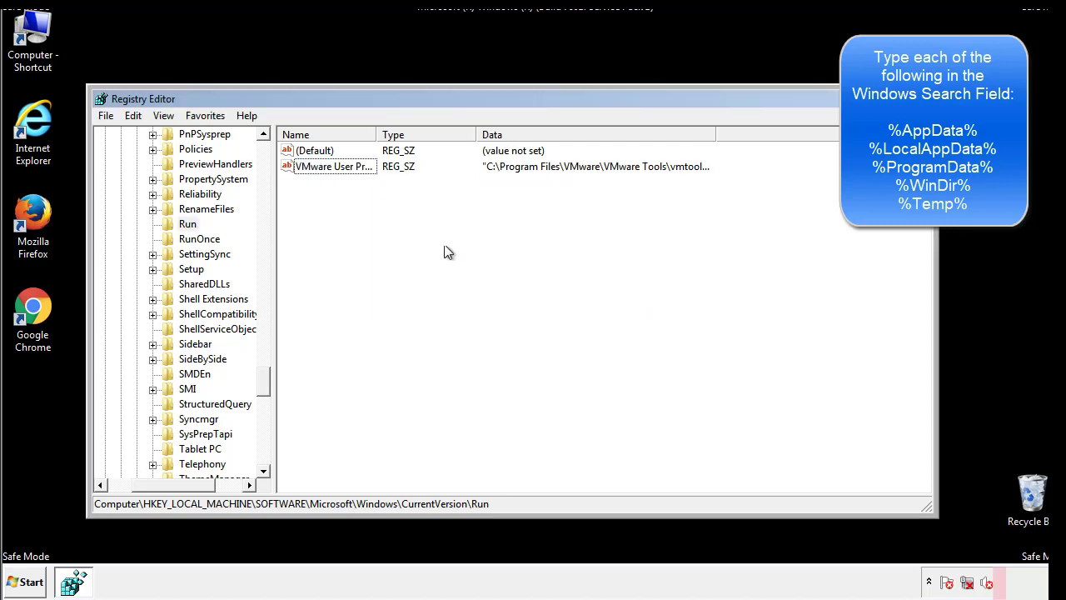
{"action": "left_click_drag", "start_coordinate": [264, 380], "coordinate": [263, 457]}
{"action": "left_click_drag", "start_coordinate": [202, 483], "coordinate": [131, 496]}
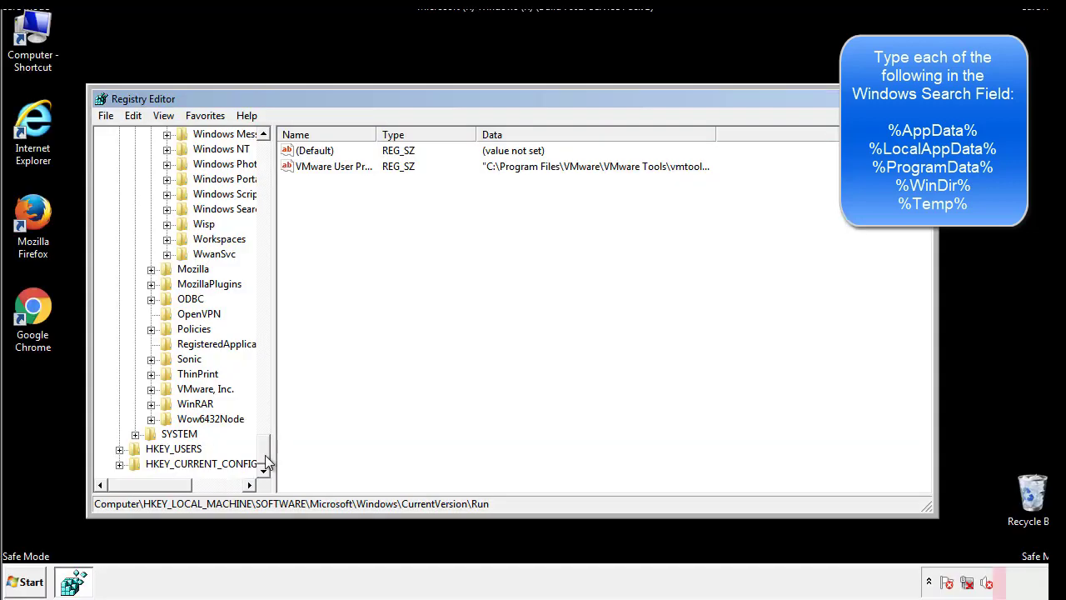
{"action": "left_click_drag", "start_coordinate": [265, 458], "coordinate": [272, 158]}
- Collapse HKEY_LOCAL_MACHINE and expand HKEY_CURRENT_USER\Software\Microsoft\Windows\CurrentVersion
{"action": "left_click", "coordinate": [119, 179]}
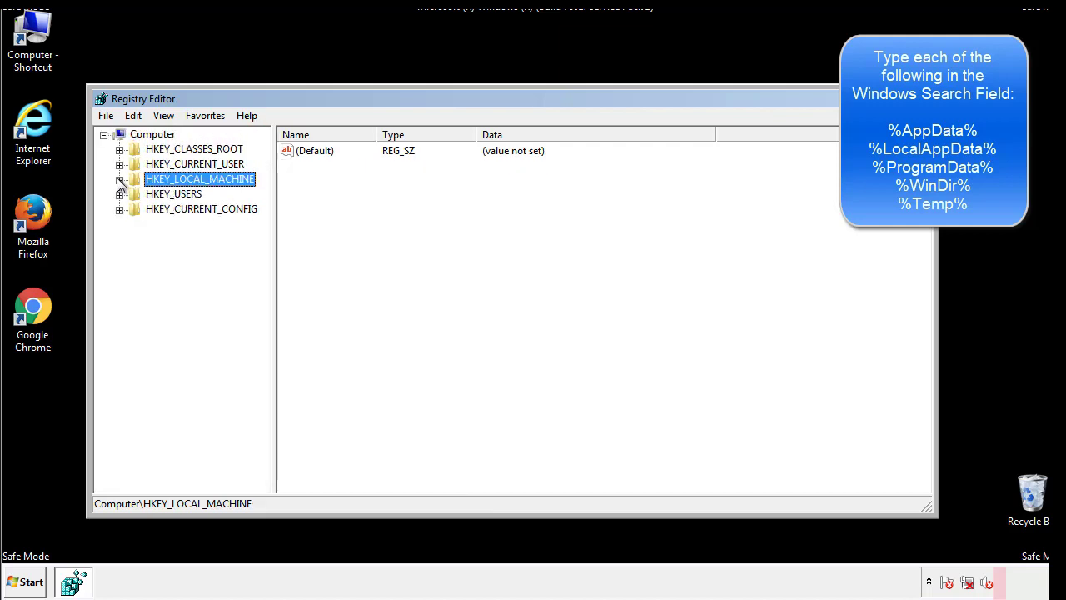
{"action": "left_click", "coordinate": [119, 164]}
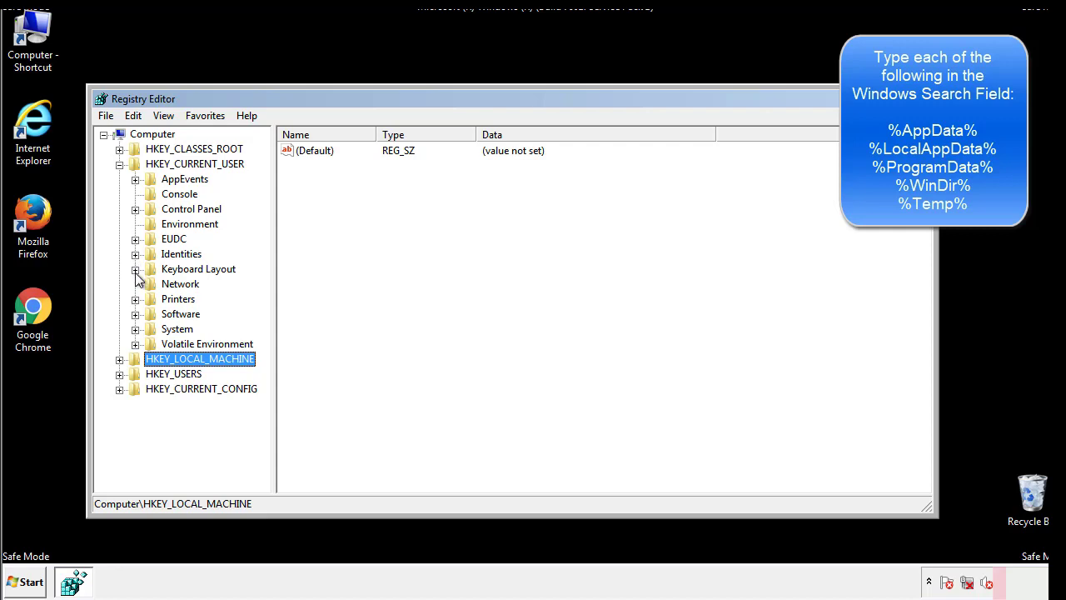
{"action": "left_click", "coordinate": [136, 317]}
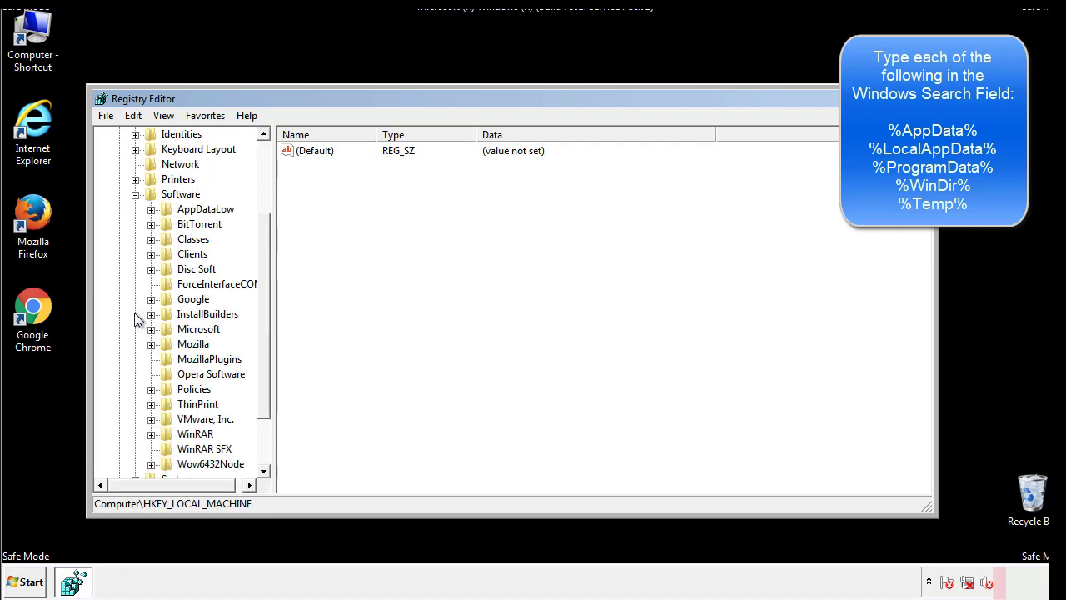
{"action": "left_click_drag", "start_coordinate": [262, 303], "coordinate": [262, 317]}
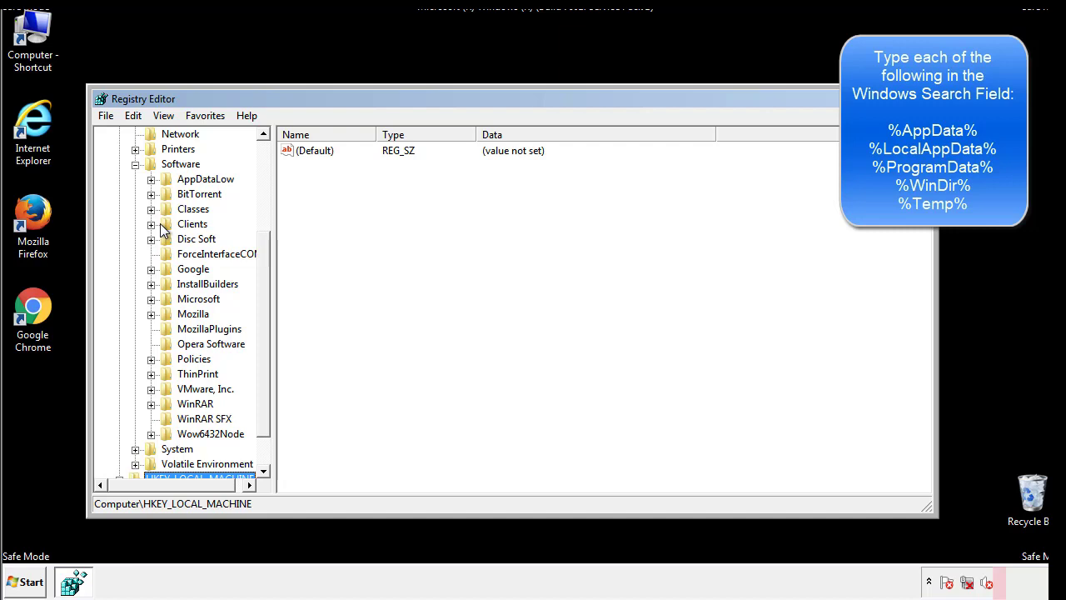
{"action": "left_click", "coordinate": [151, 299]}
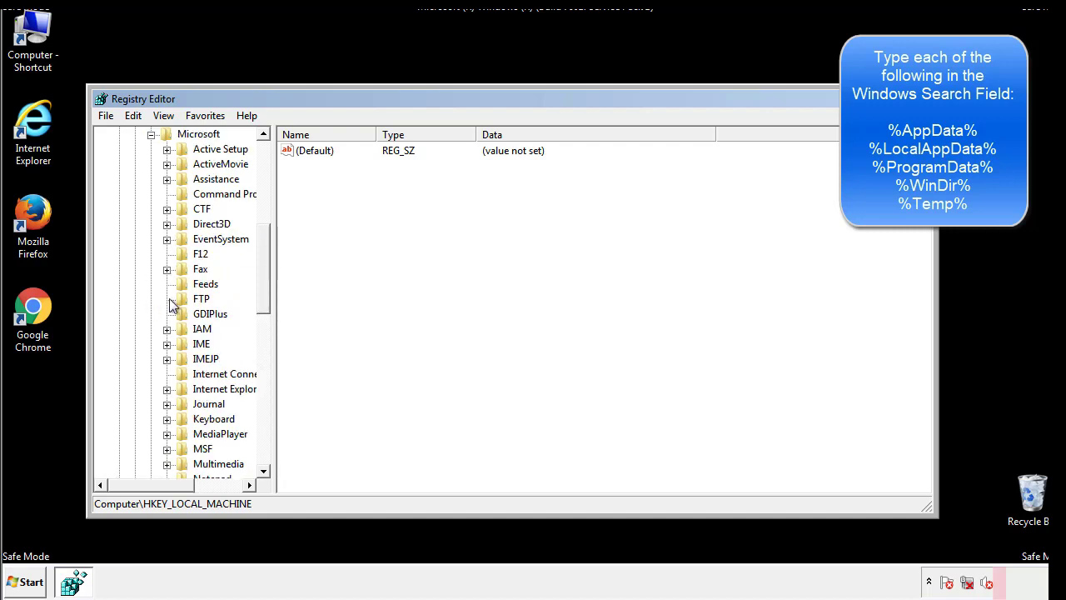
{"action": "left_click_drag", "start_coordinate": [261, 243], "coordinate": [263, 347]}
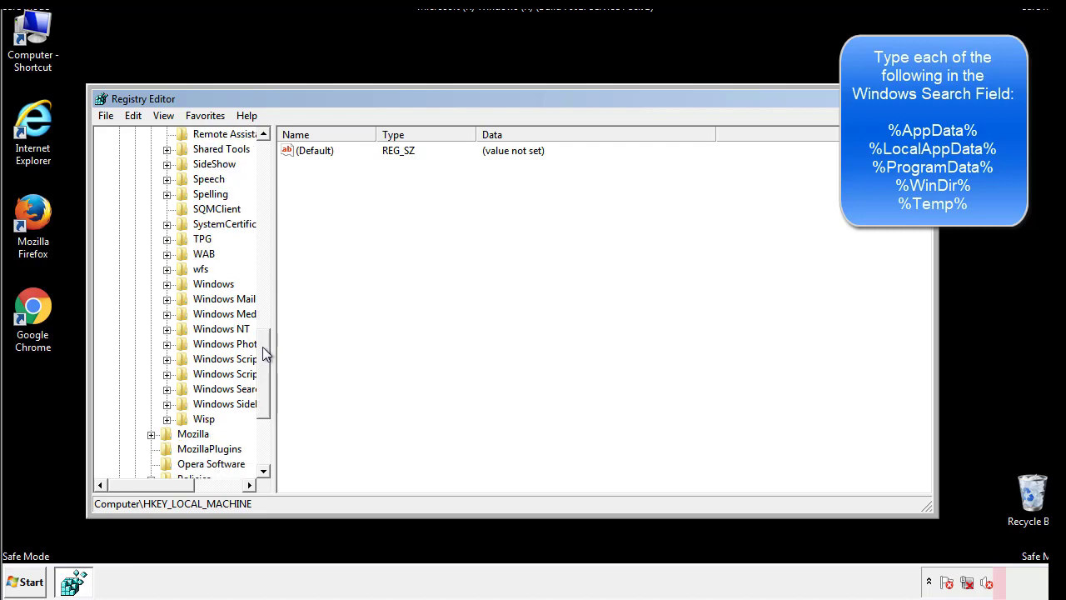
{"action": "left_click", "coordinate": [167, 285]}
{"action": "left_click", "coordinate": [183, 300]}
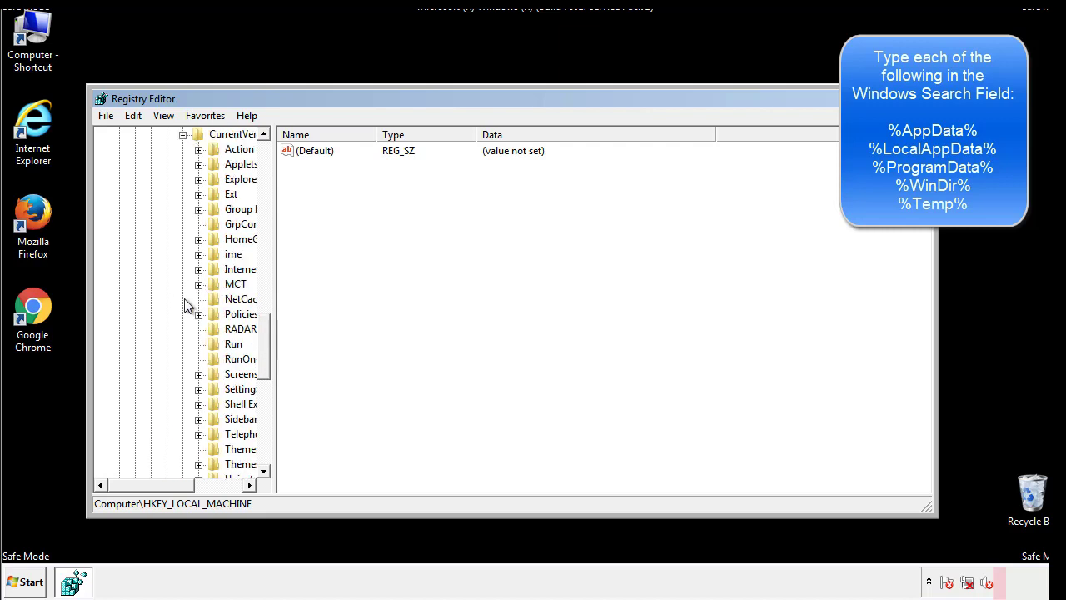
{"action": "left_click_drag", "start_coordinate": [162, 491], "coordinate": [188, 485]}
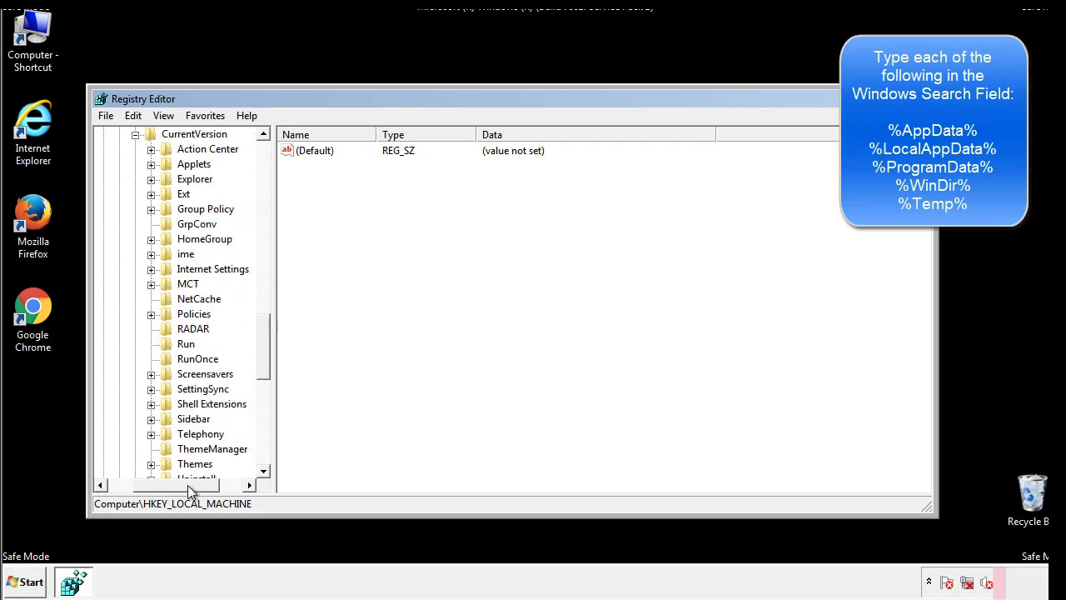
- Review the current user's Run key, showing only DAEMON Tools Lite, then collapse Windows
{"action": "left_click", "coordinate": [185, 344]}
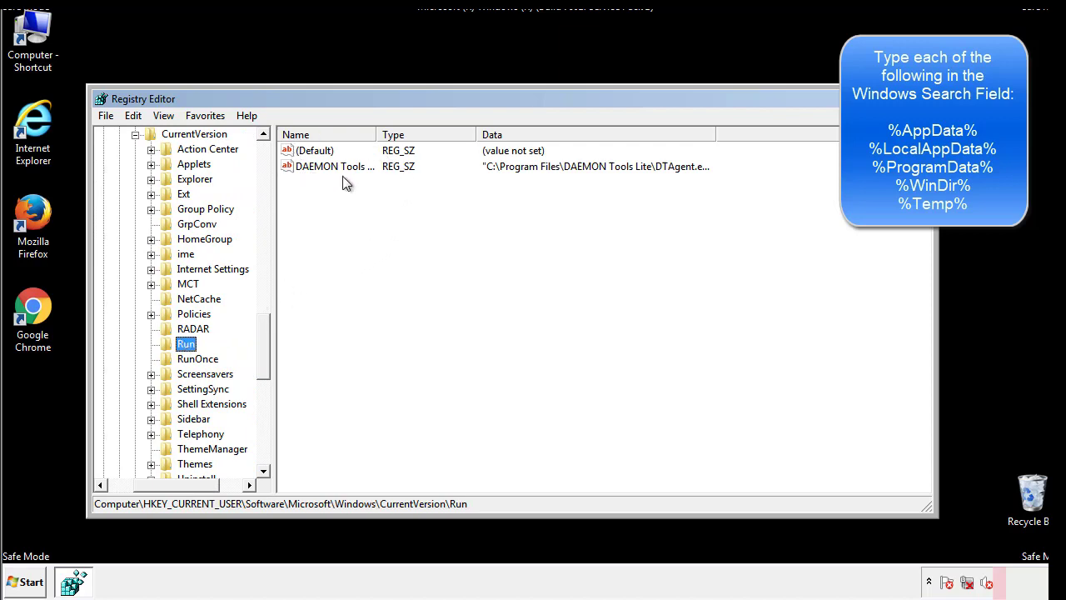
{"action": "left_click", "coordinate": [454, 192]}
{"action": "left_click_drag", "start_coordinate": [310, 241], "coordinate": [350, 189]}
{"action": "left_click_drag", "start_coordinate": [176, 482], "coordinate": [155, 484]}
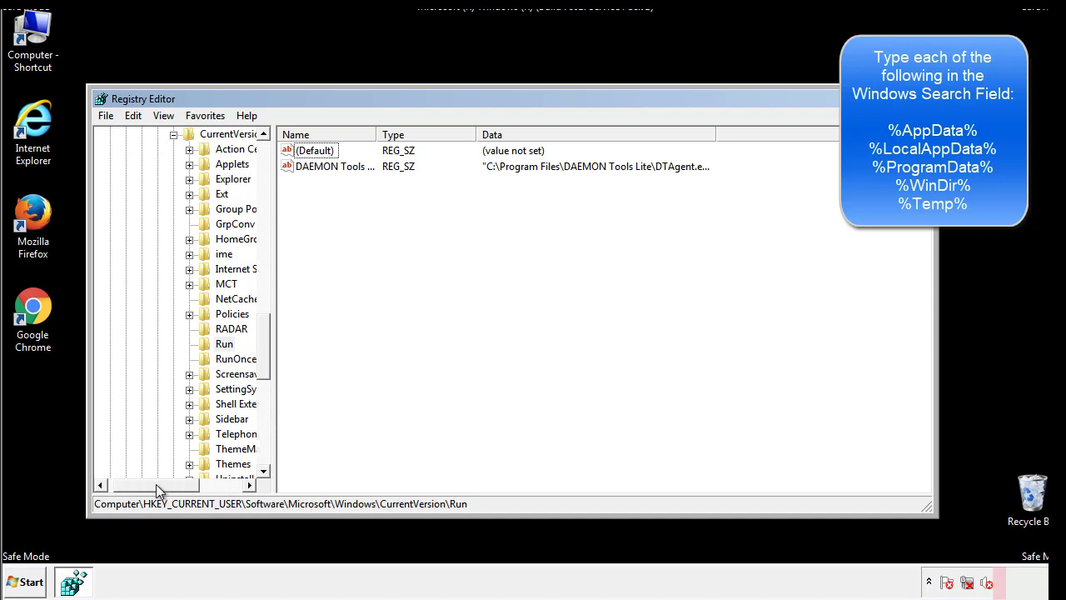
{"action": "left_click_drag", "start_coordinate": [264, 364], "coordinate": [263, 350]}
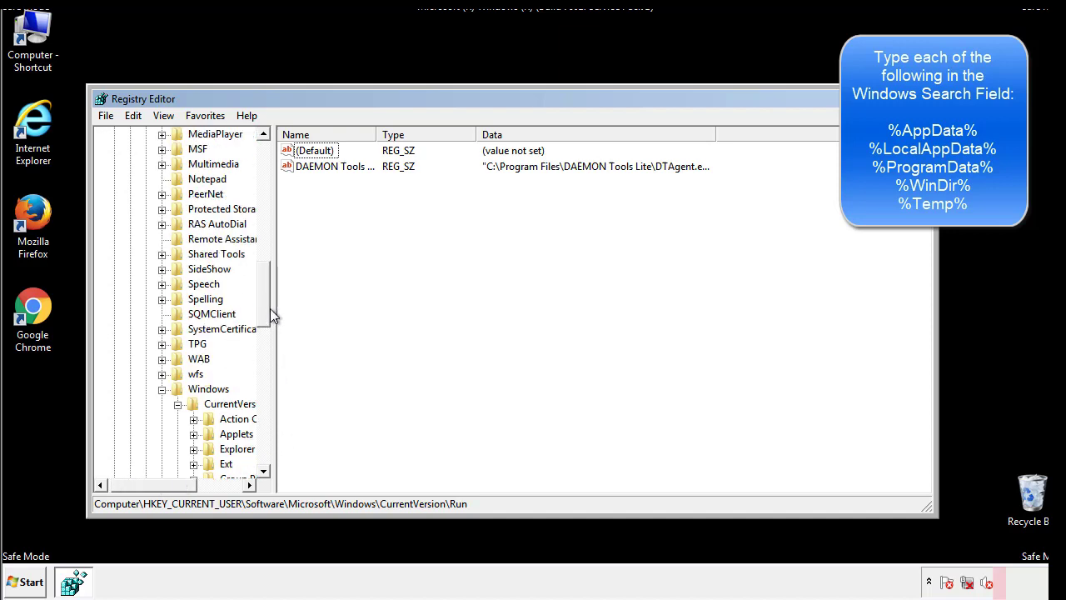
{"action": "left_click", "coordinate": [163, 390]}
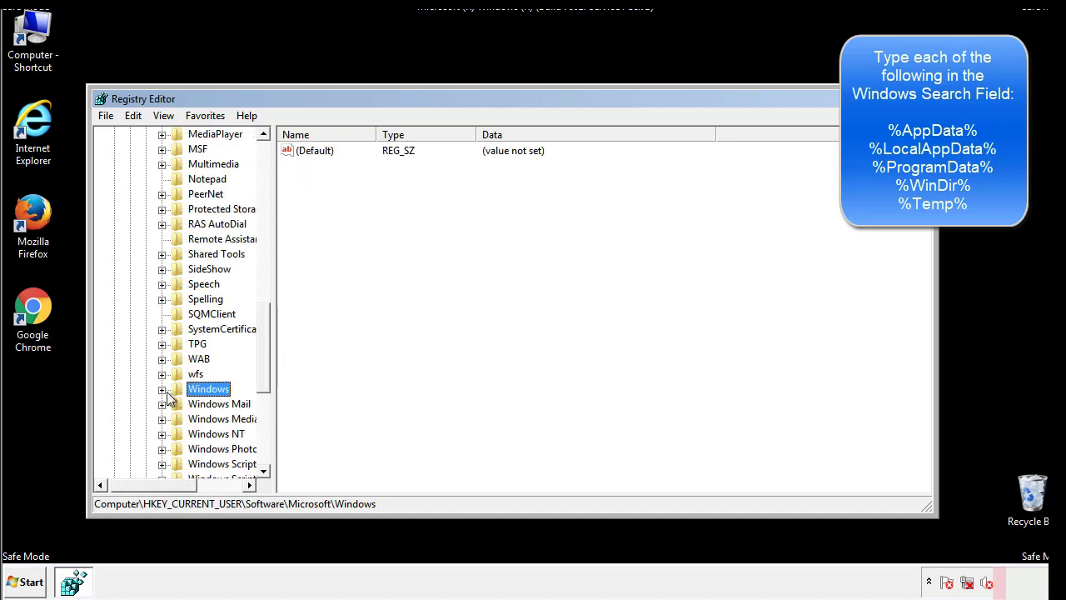
{"action": "left_click_drag", "start_coordinate": [268, 370], "coordinate": [268, 206]}
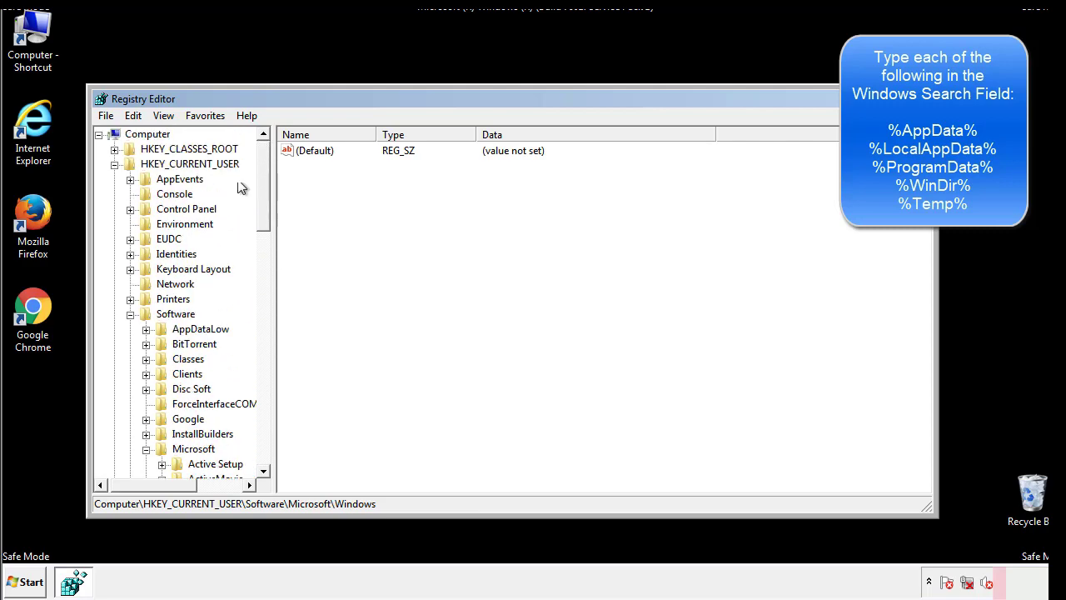
- Search the registry for %temp% using Edit > Find
{"action": "left_click", "coordinate": [140, 116]}
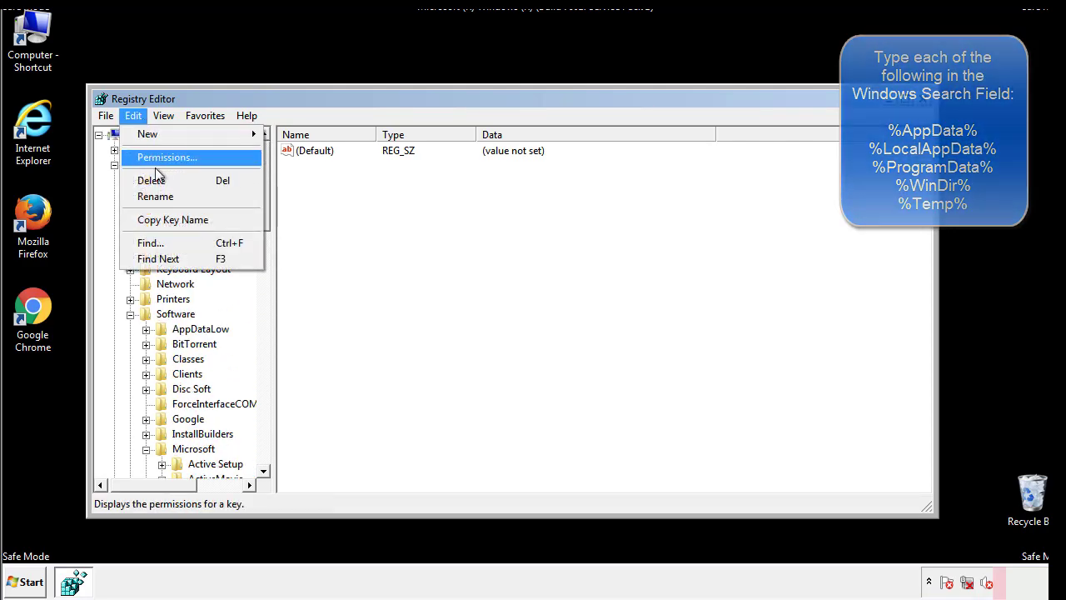
{"action": "left_click", "coordinate": [150, 242]}
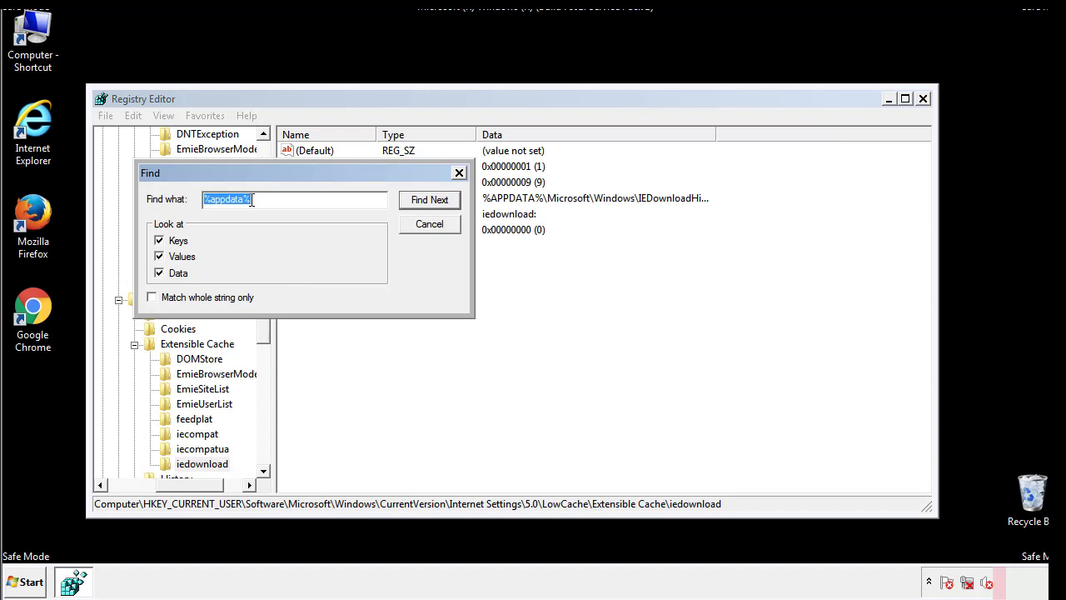
{"action": "type", "text": "%temp%"}
{"action": "key", "text": "Return"}
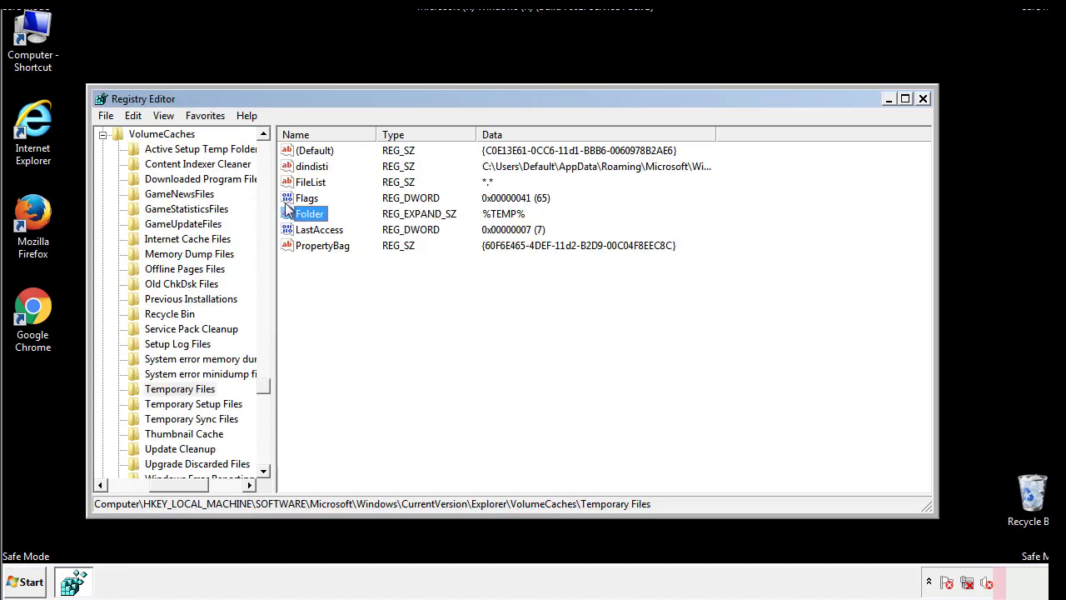
- Delete all values in the VolumeCaches\Temporary Files key, leaving only (Default)
{"action": "left_click", "coordinate": [440, 291]}
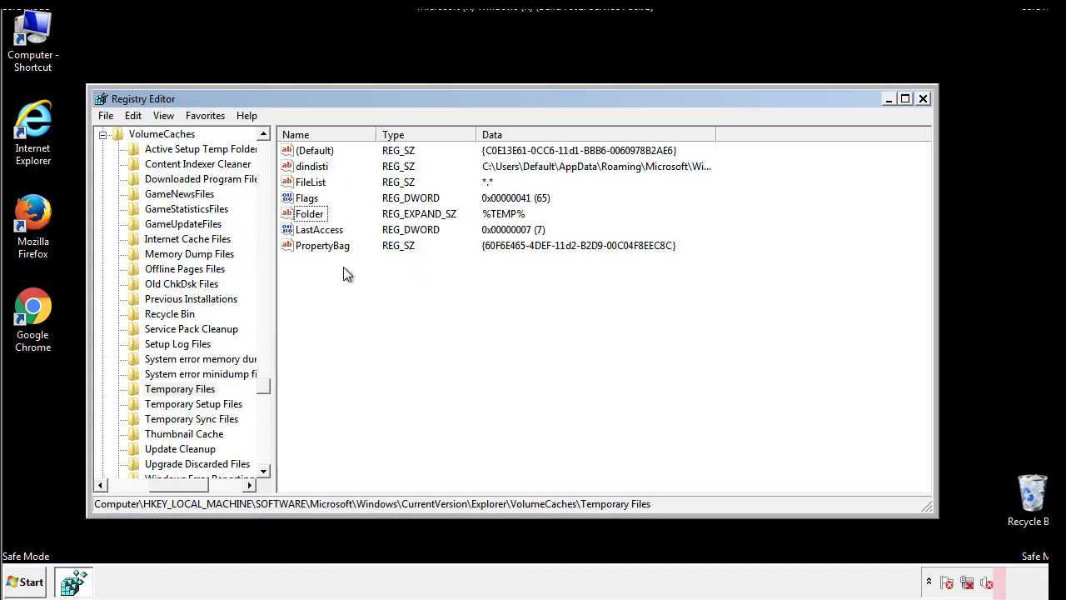
{"action": "left_click_drag", "start_coordinate": [346, 274], "coordinate": [301, 150]}
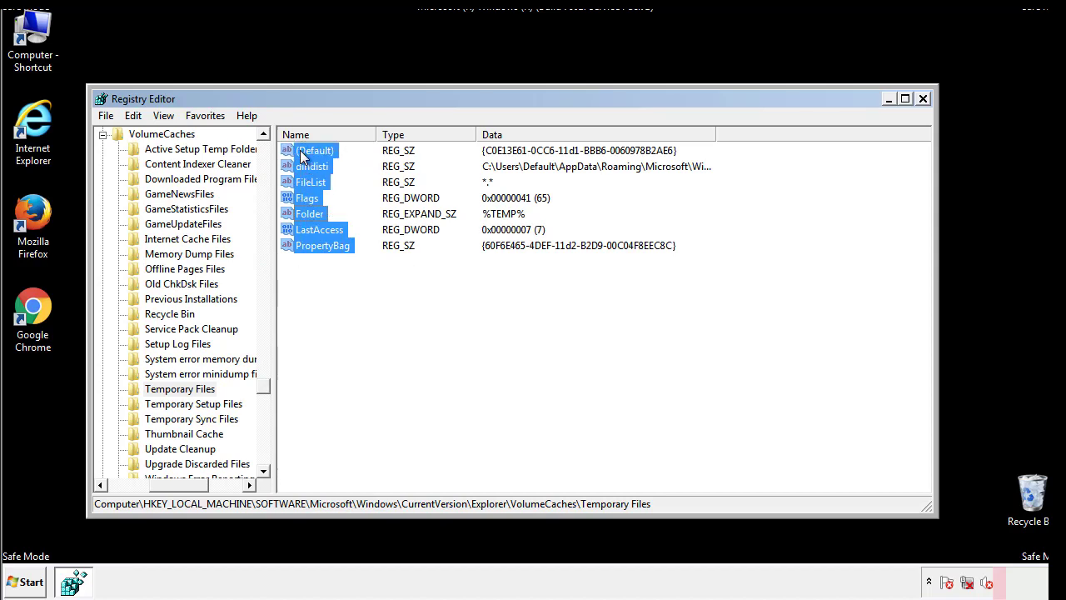
{"action": "right_click", "coordinate": [302, 156]}
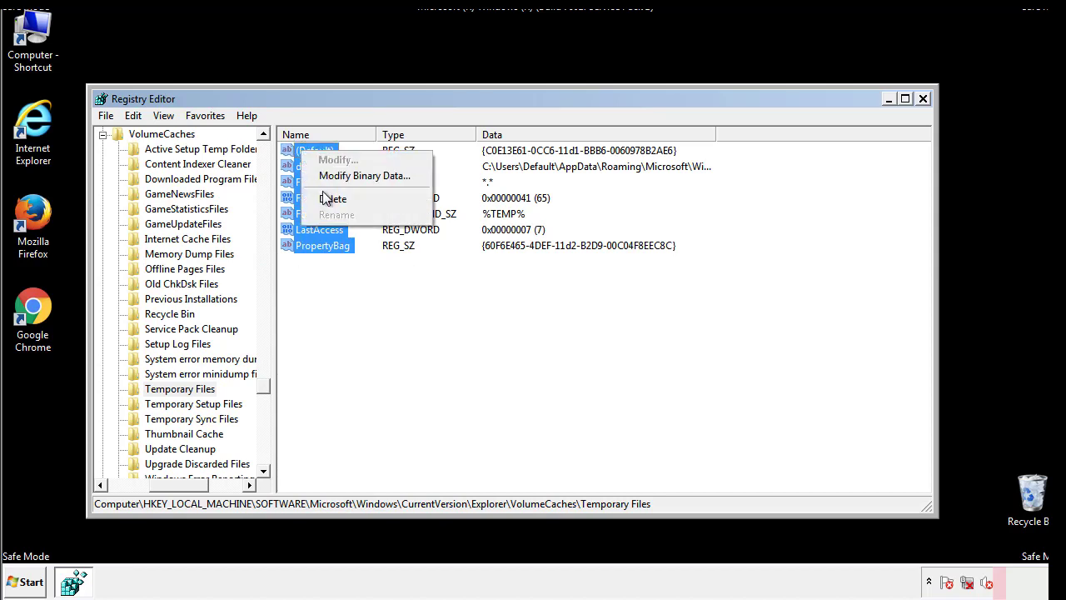
{"action": "left_click", "coordinate": [327, 200]}
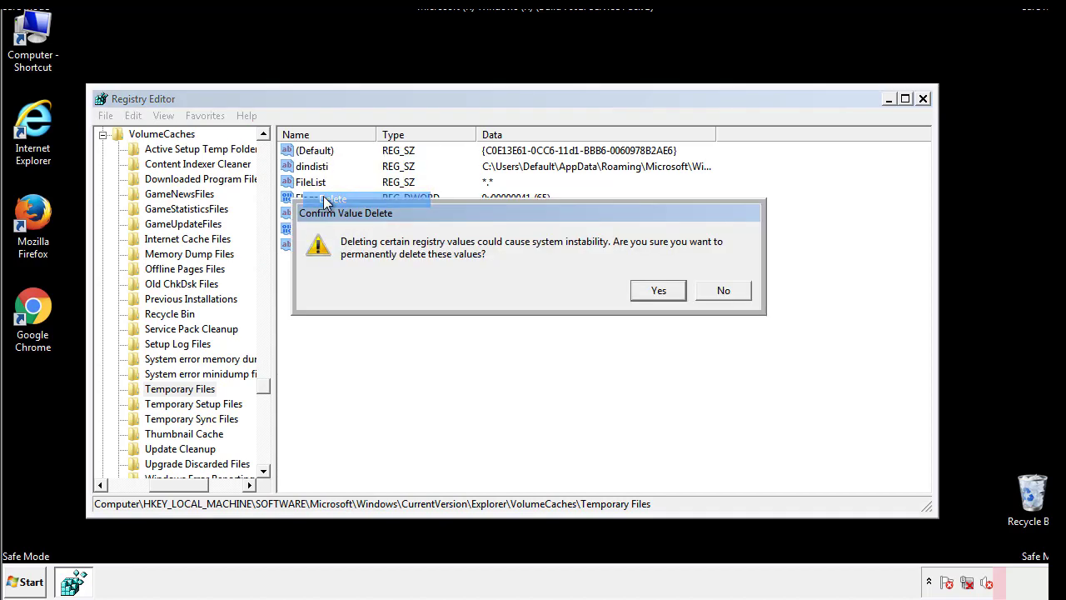
{"action": "left_click", "coordinate": [677, 291]}
{"action": "left_click", "coordinate": [372, 204]}
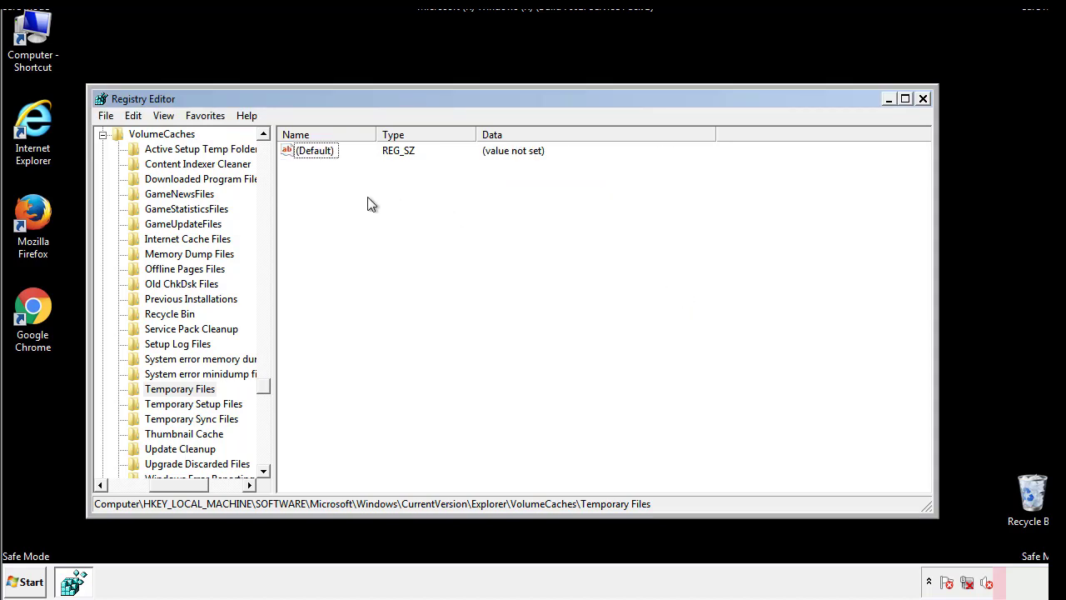
- Close Registry Editor and relaunch msconfig from the Start search
{"action": "left_click", "coordinate": [924, 99]}
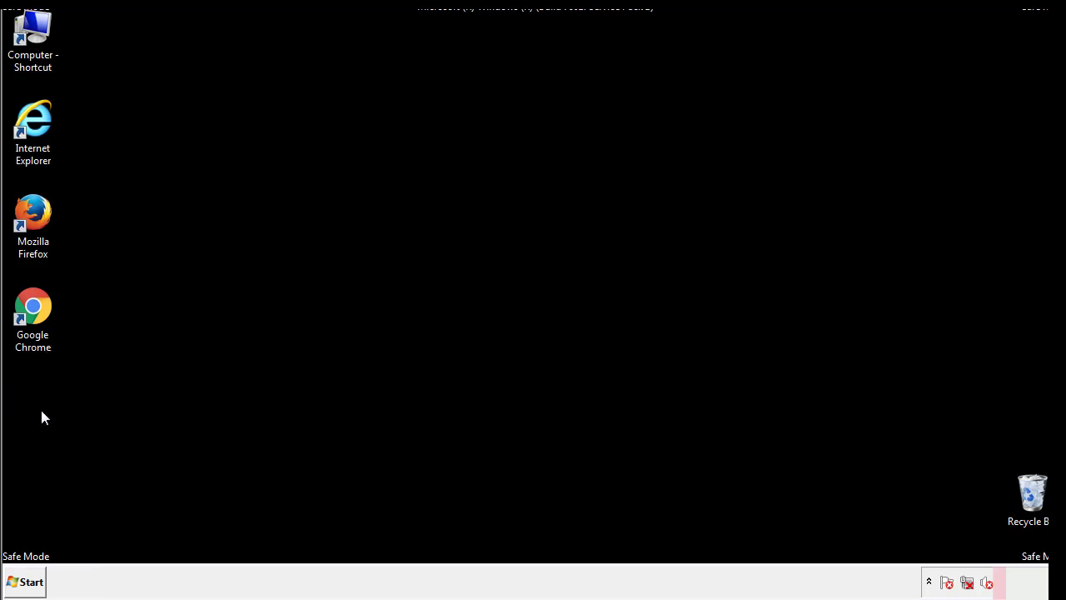
{"action": "left_click", "coordinate": [22, 582]}
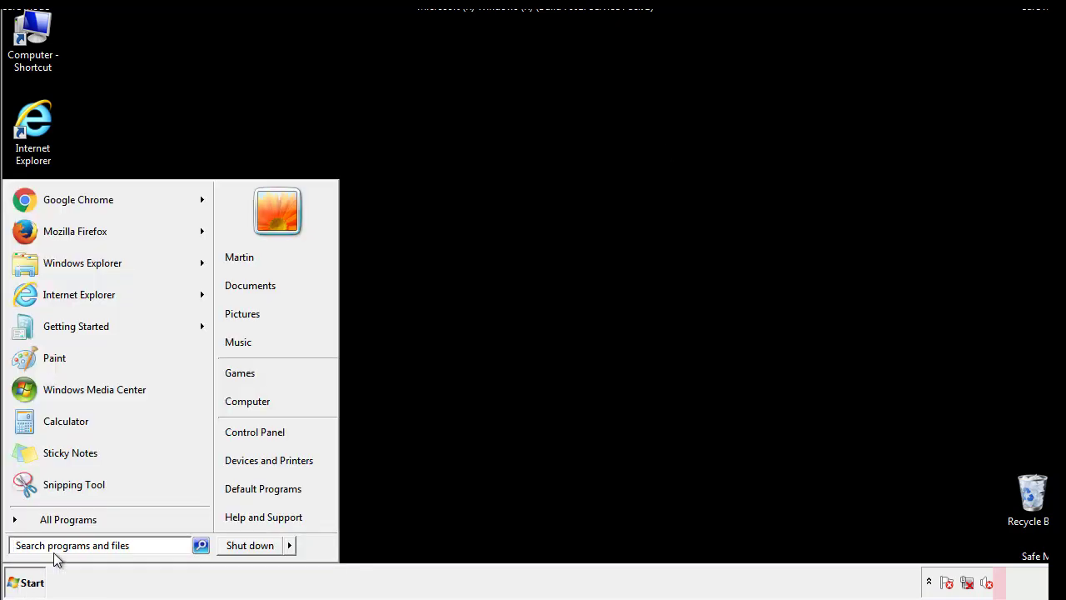
{"action": "type", "text": "mscon"}
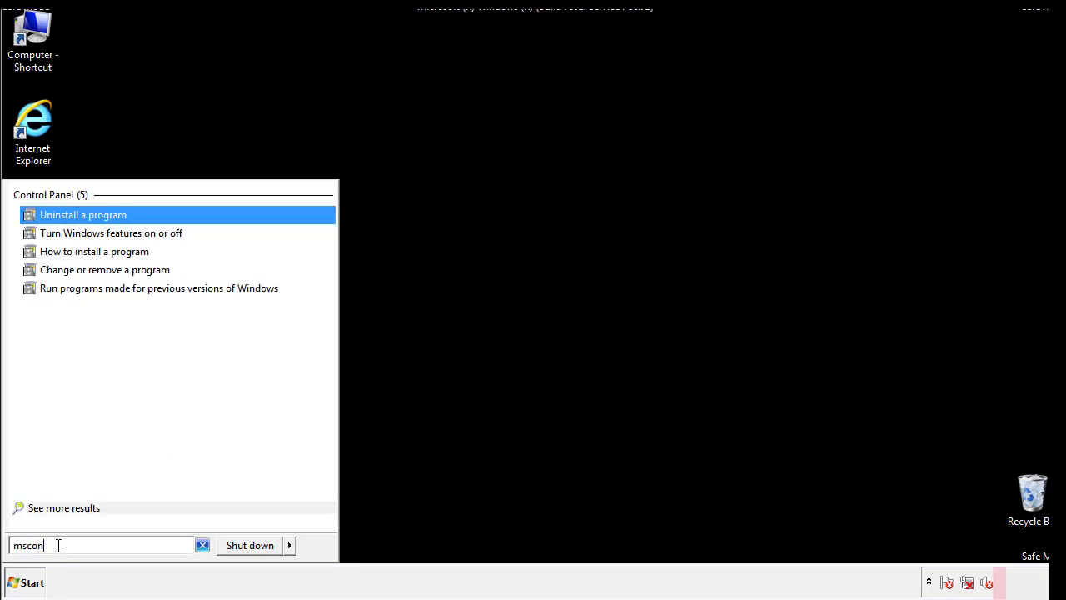
{"action": "type", "text": "fig"}
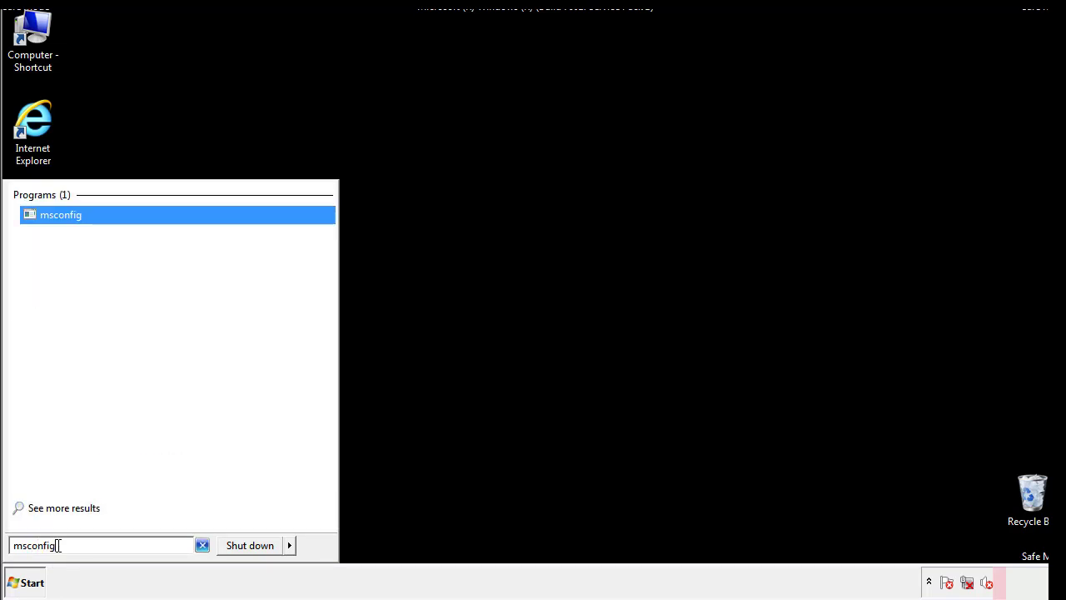
{"action": "key", "text": "Return"}
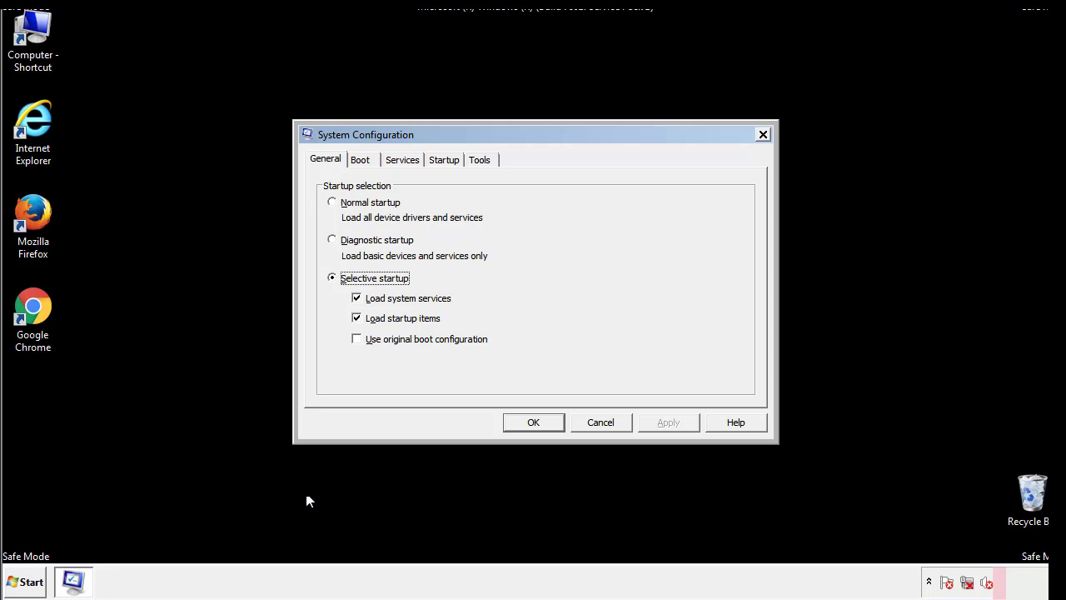
- Clear the Safe boot option on the Boot tab, save the change, and restart Windows now
{"action": "left_click", "coordinate": [364, 160]}
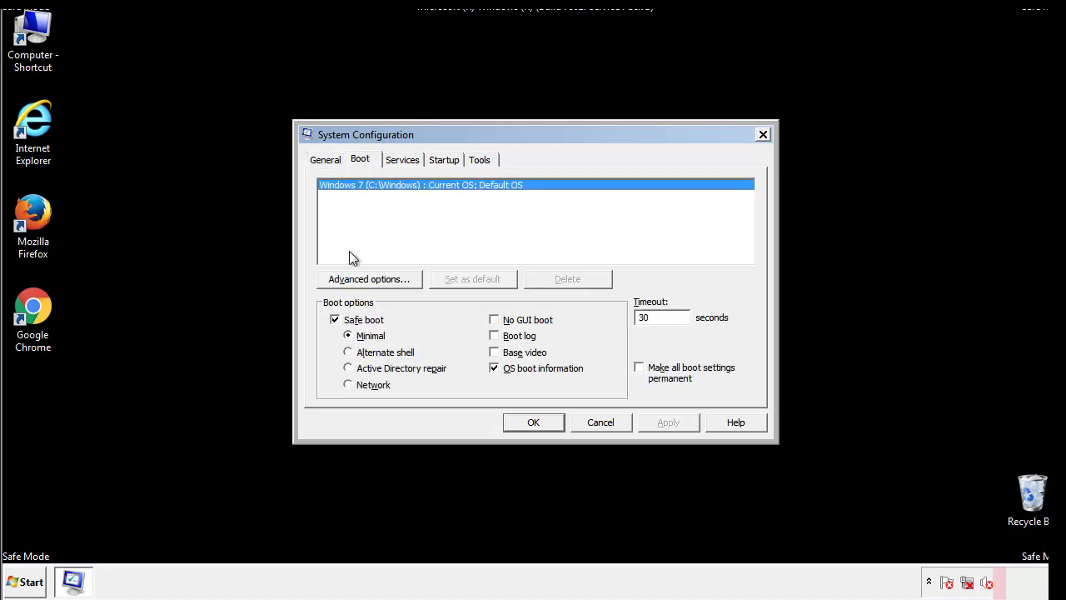
{"action": "left_click", "coordinate": [338, 323]}
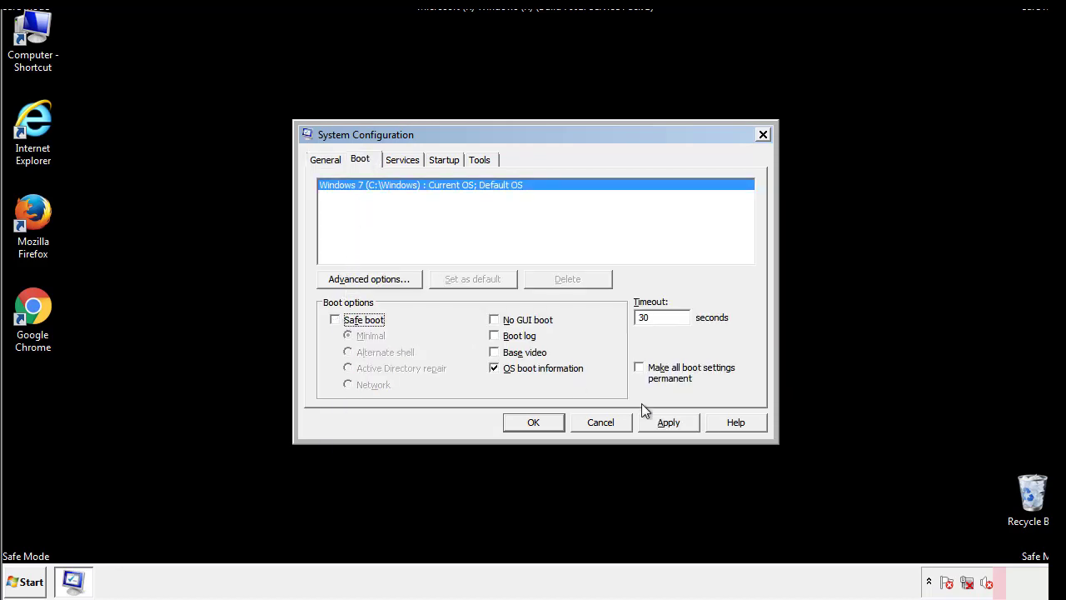
{"action": "left_click", "coordinate": [670, 421]}
{"action": "left_click", "coordinate": [532, 423]}
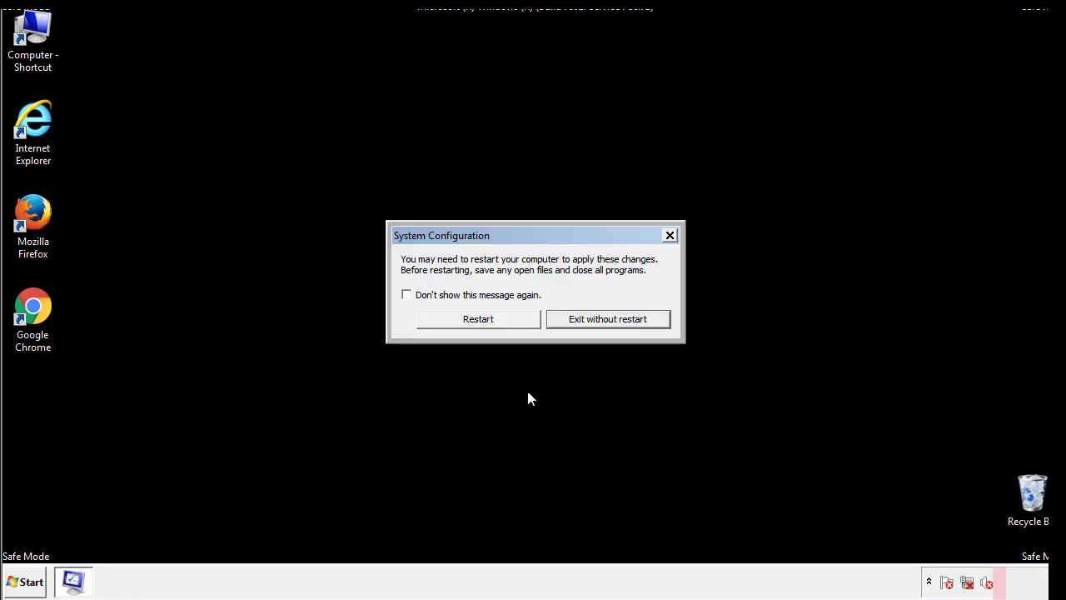
{"action": "left_click", "coordinate": [494, 324]}
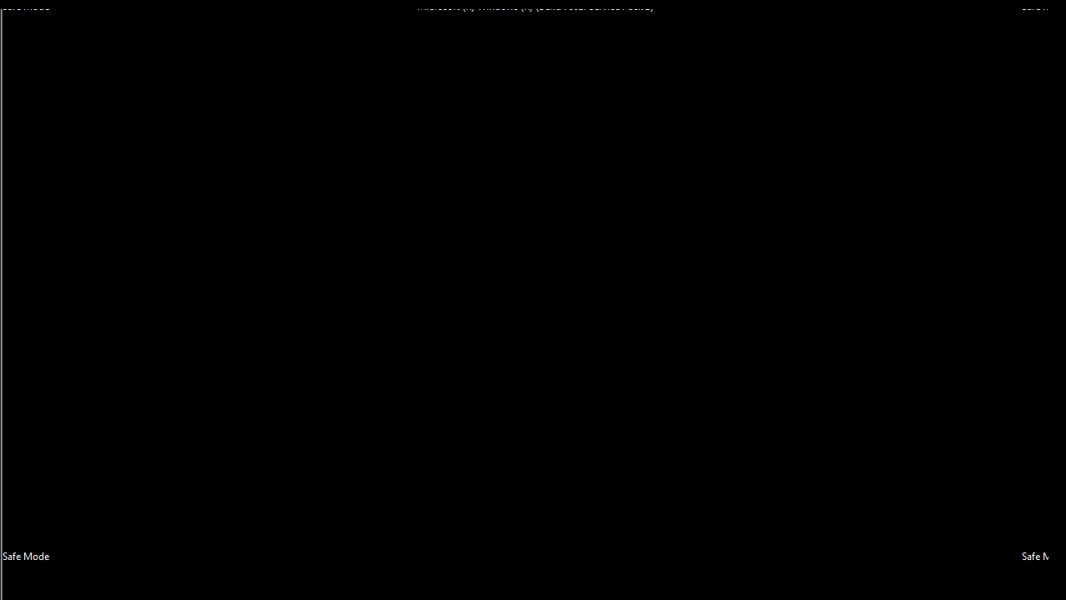